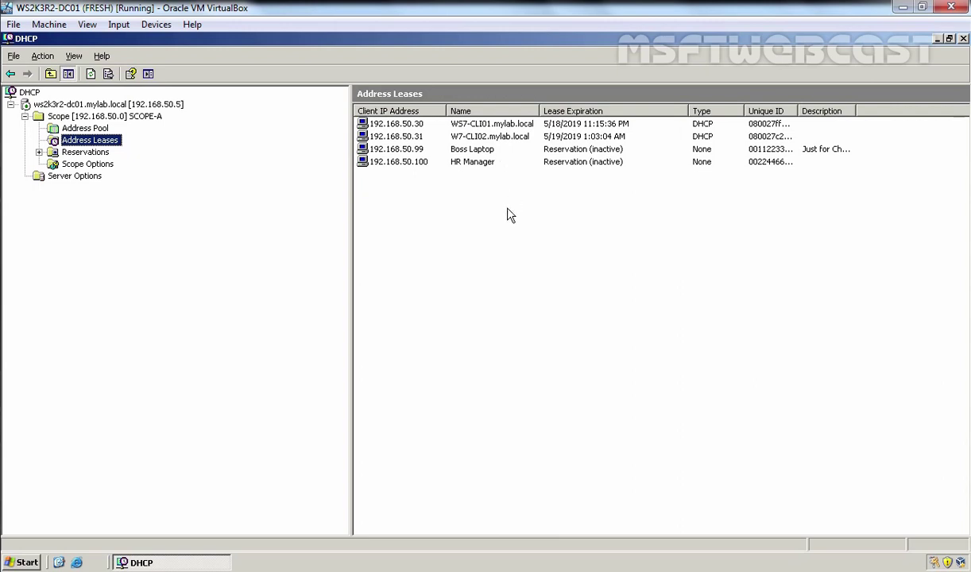
Review the reservations and the scope options of SCOPE-A
{"action": "double_click", "coordinate": [85, 152]}
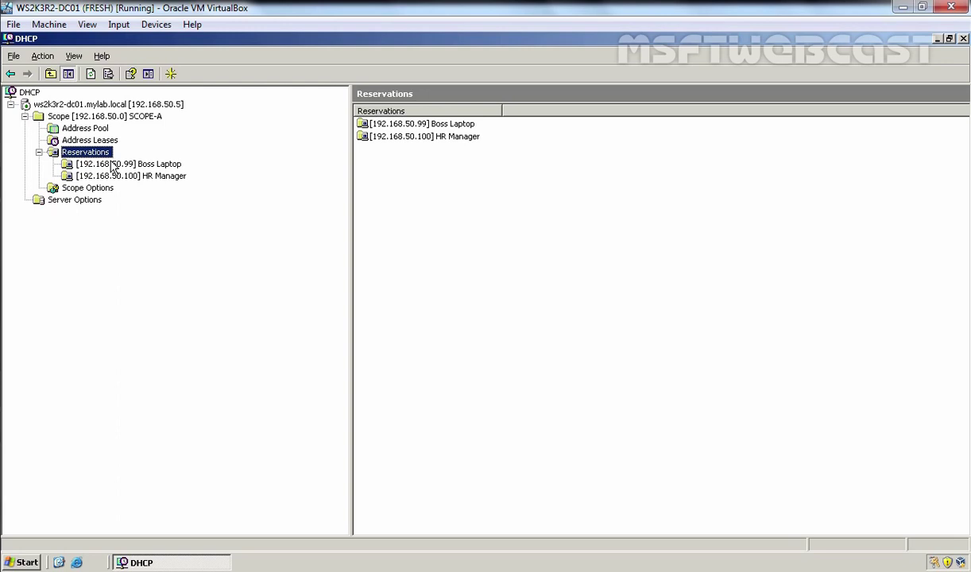
{"action": "left_click", "coordinate": [76, 189]}
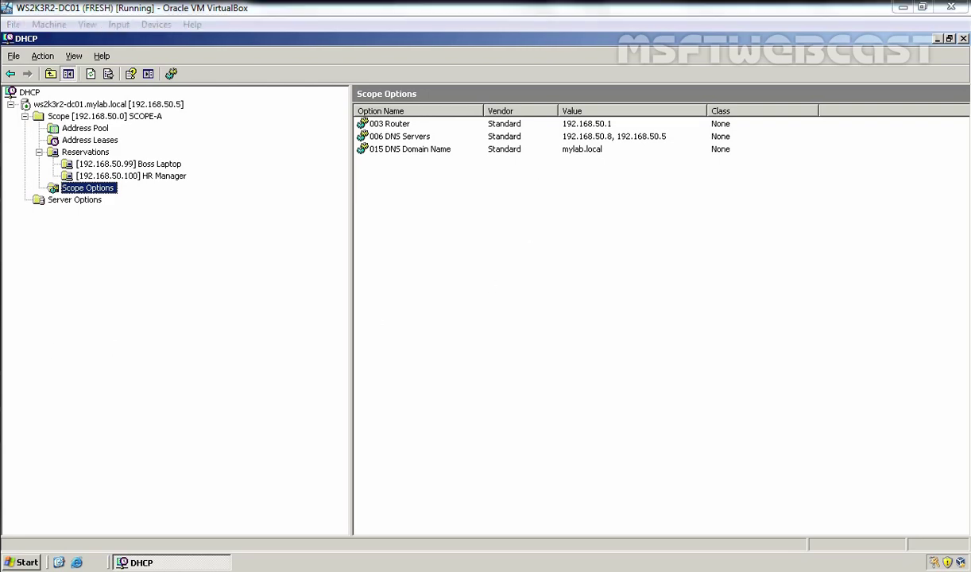
Switch to the WS7-CLI01 virtual machine and run ipconfig /all in a command prompt to view the Local Area Connection details
{"action": "key", "text": "alt+Tab"}
{"action": "key", "text": "super+r"}
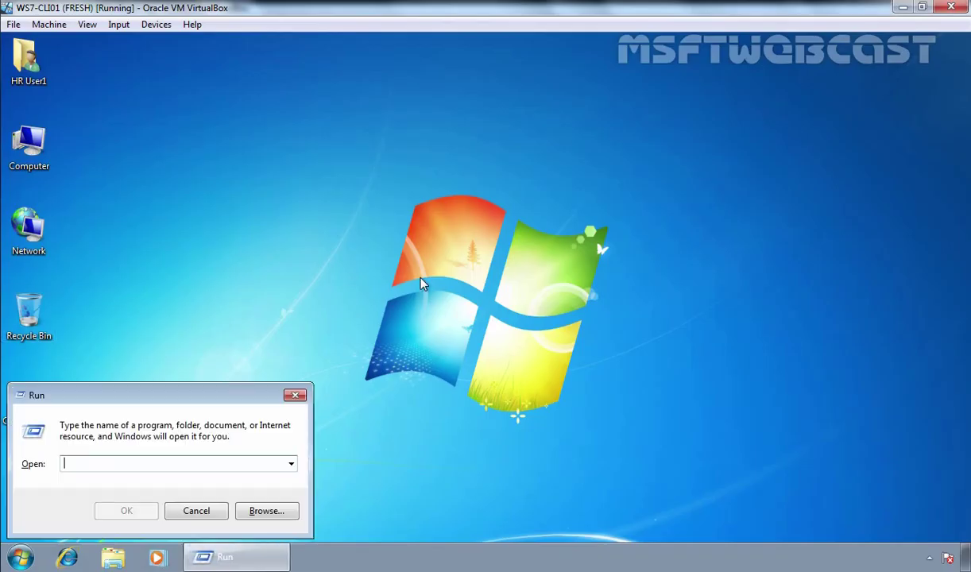
{"action": "type", "text": "cmd"}
{"action": "key", "text": "Return"}
{"action": "type", "text": "ipconfig"}
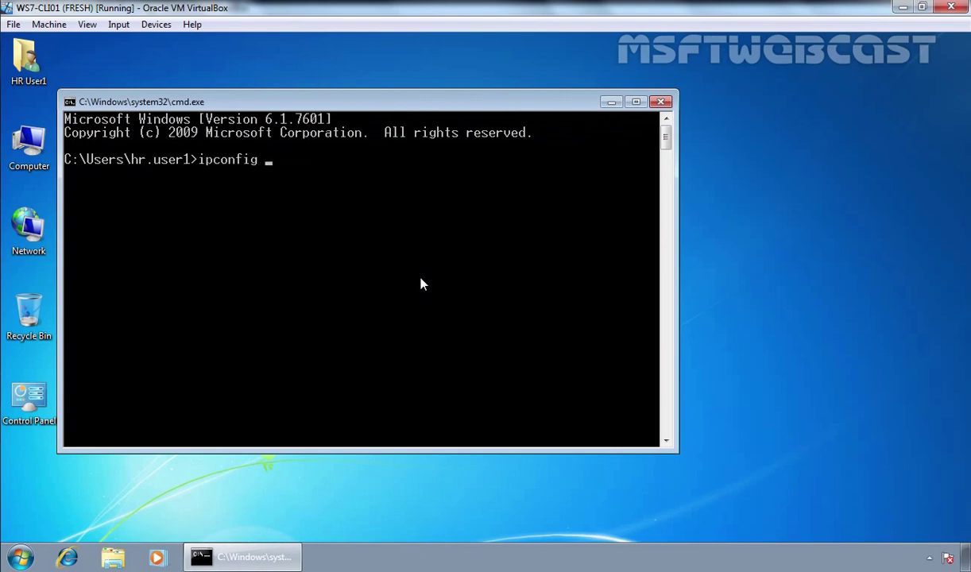
{"action": "type", "text": " /all"}
{"action": "key", "text": "Return"}
{"action": "scroll", "coordinate": [449, 258], "scroll_direction": "up", "scroll_amount": 1}
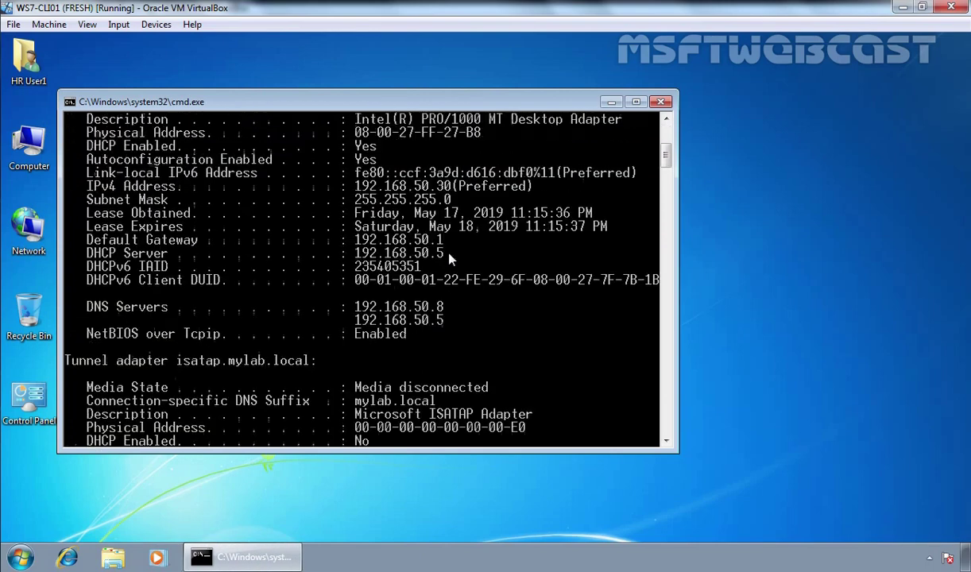
{"action": "scroll", "coordinate": [449, 258], "scroll_direction": "up", "scroll_amount": 1}
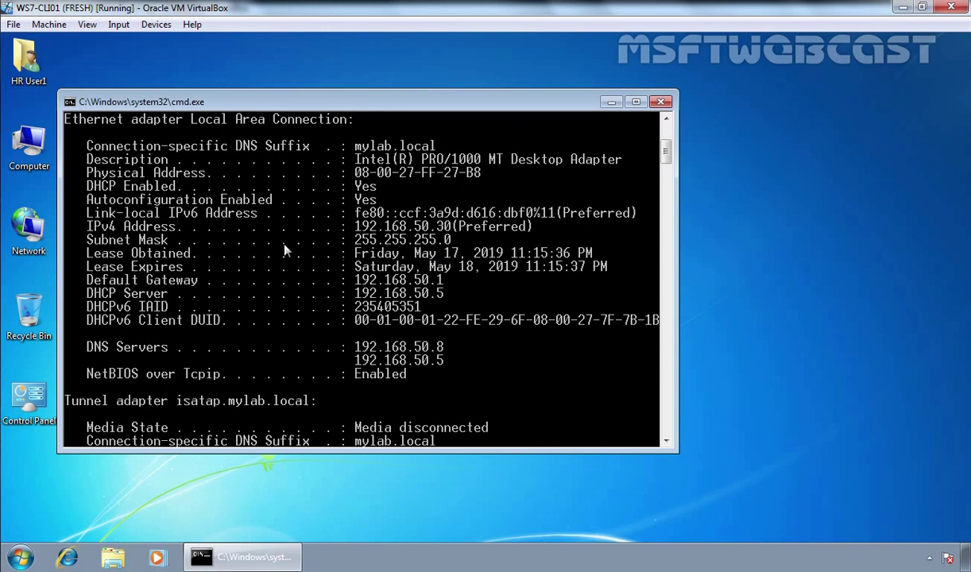
Mark the DHCP Enabled line and the DHCP Server line in the ipconfig output
{"action": "right_click", "coordinate": [123, 179]}
{"action": "left_click", "coordinate": [141, 188]}
{"action": "left_click_drag", "start_coordinate": [86, 184], "coordinate": [391, 186]}
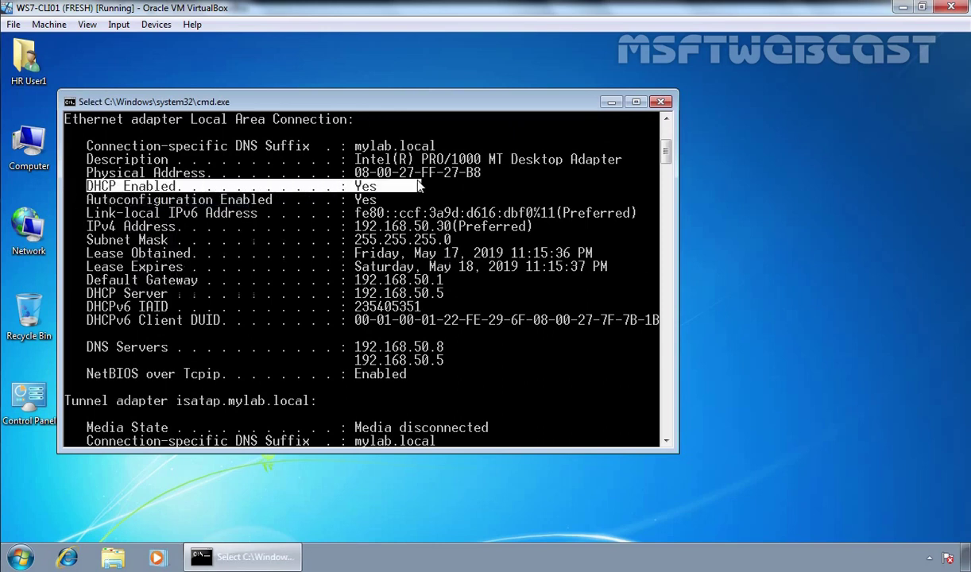
{"action": "left_click_drag", "start_coordinate": [81, 291], "coordinate": [426, 297]}
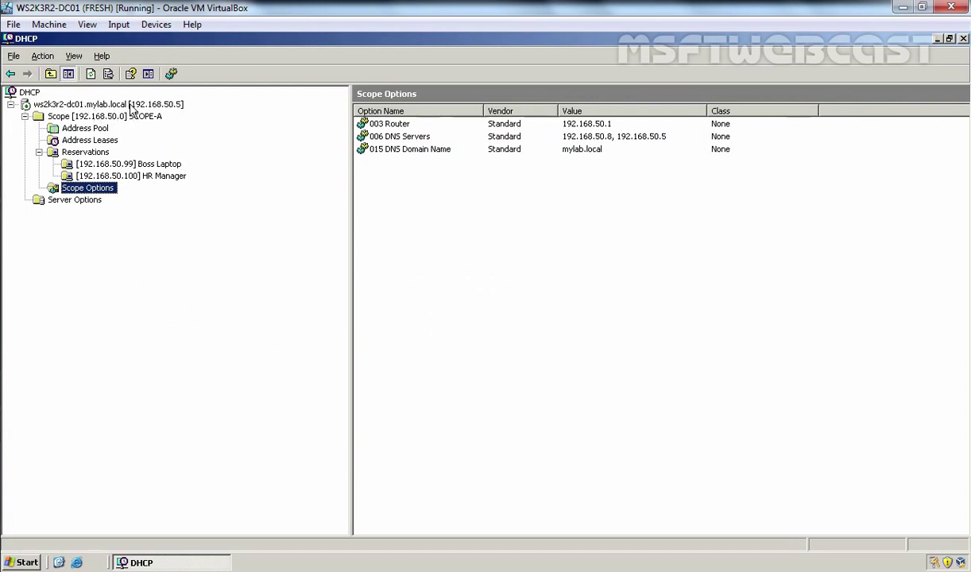
Back on WS2K3R2-DC01, start a backup of the DHCP server ws2k3r2-dc01.mylab.local and expand Local Disk (C:) as the destination
{"action": "left_click", "coordinate": [131, 105]}
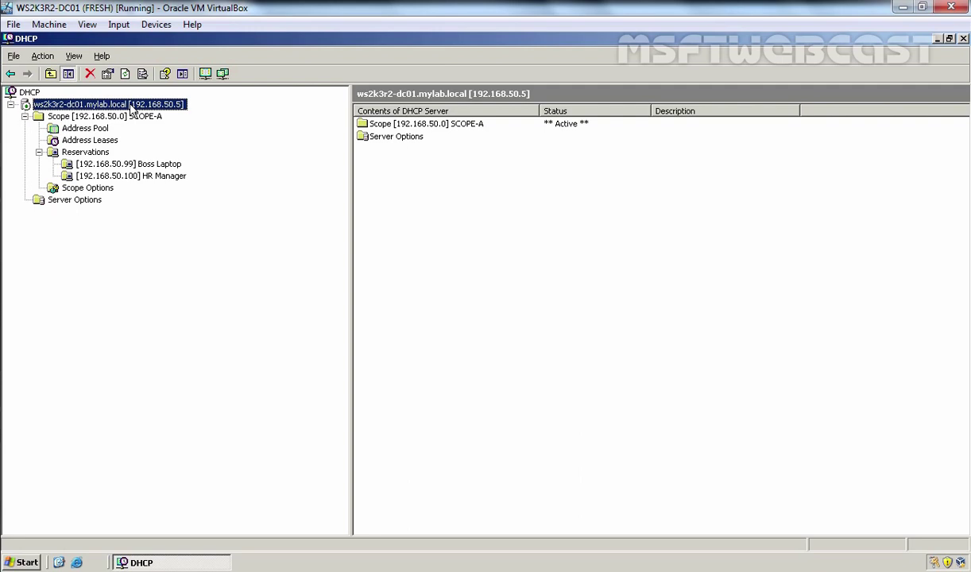
{"action": "right_click", "coordinate": [133, 108]}
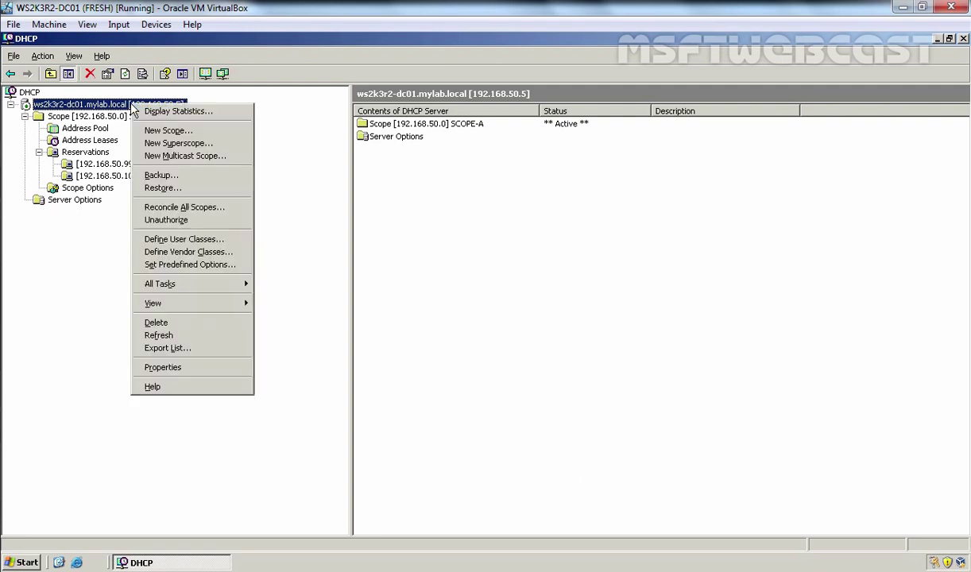
{"action": "left_click", "coordinate": [157, 177]}
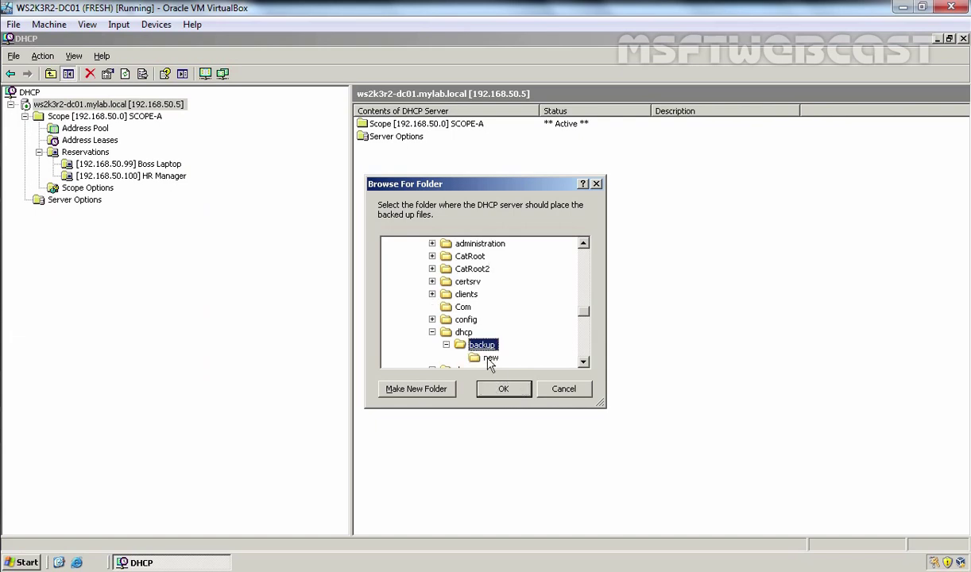
{"action": "key", "text": "Left"}
{"action": "key", "text": "Left"}
{"action": "key", "text": "Left"}
{"action": "key", "text": "Left"}
{"action": "key", "text": "Left"}
{"action": "key", "text": "Left"}
{"action": "key", "text": "Left"}
{"action": "key", "text": "Left"}
{"action": "key", "text": "Left"}
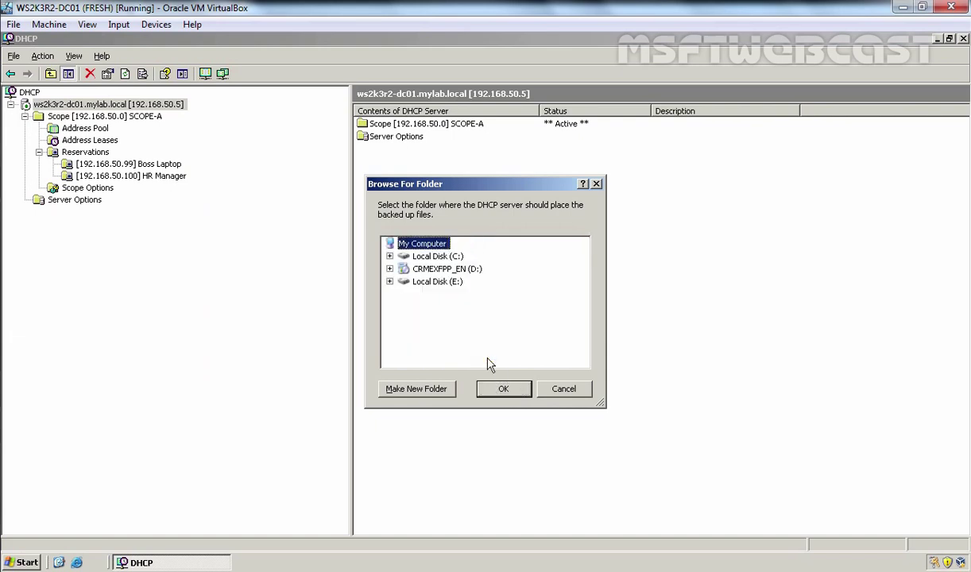
{"action": "key", "text": "Down"}
{"action": "key", "text": "Right"}
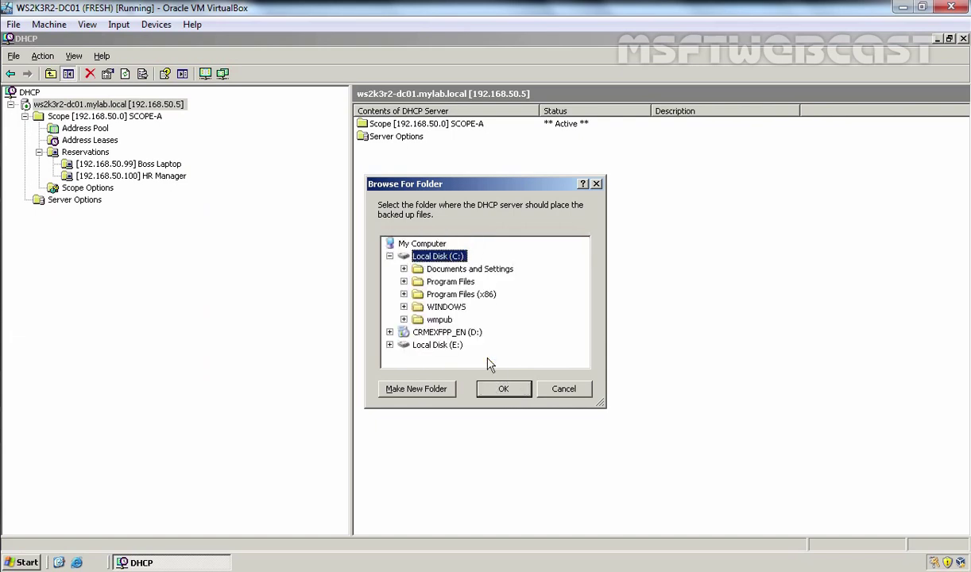
Create a folder named DHCPBackup on the C: drive and back up the DHCP server into it
{"action": "left_click", "coordinate": [417, 388]}
{"action": "type", "text": "DHCP"}
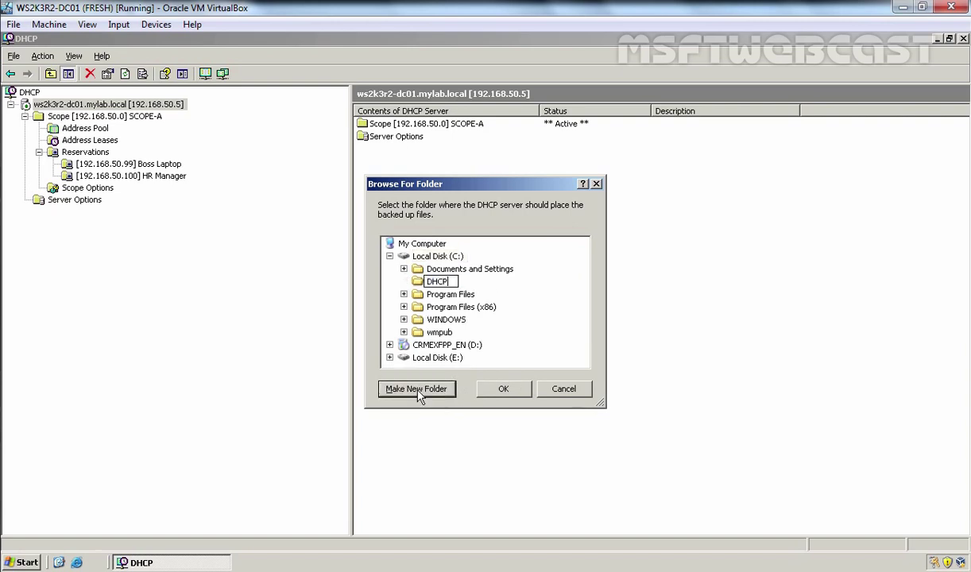
{"action": "type", "text": "Backup"}
{"action": "key", "text": "Return"}
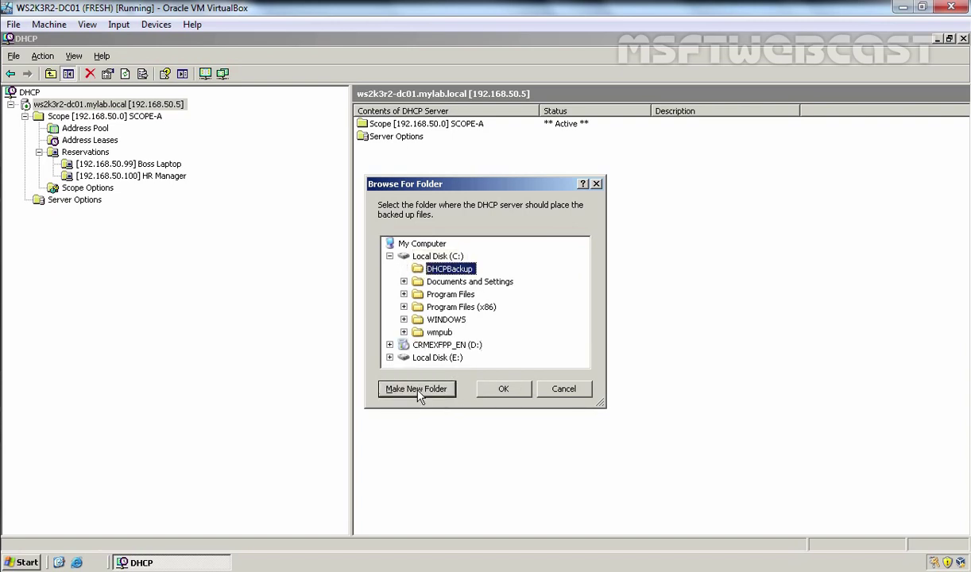
{"action": "left_click", "coordinate": [502, 391]}
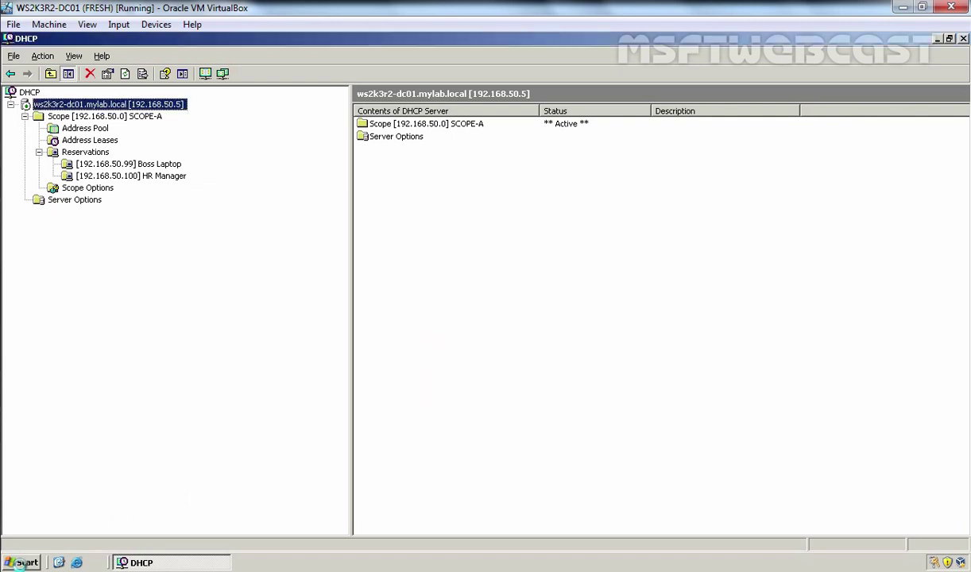
Check the backup files in C:\DHCPBackup, then close the folder window
{"action": "left_click", "coordinate": [22, 563]}
{"action": "left_click", "coordinate": [228, 272]}
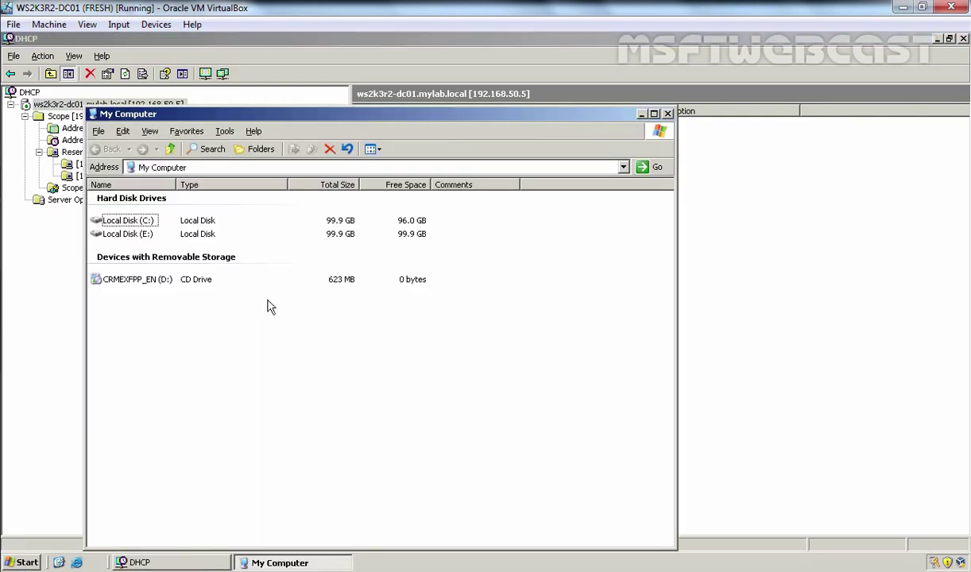
{"action": "double_click", "coordinate": [129, 218]}
{"action": "double_click", "coordinate": [127, 199]}
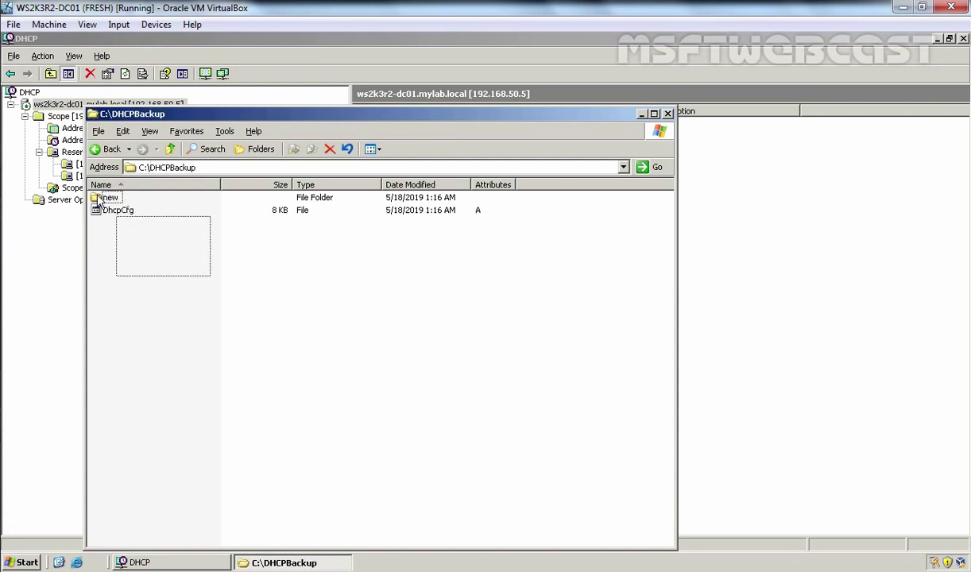
{"action": "left_click", "coordinate": [129, 210], "text": "shift"}
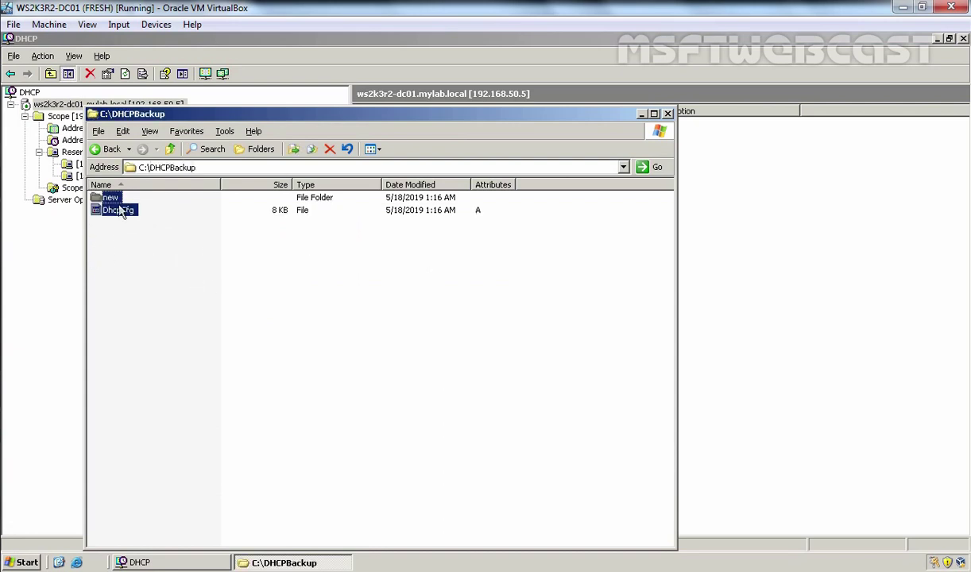
{"action": "left_click", "coordinate": [668, 116]}
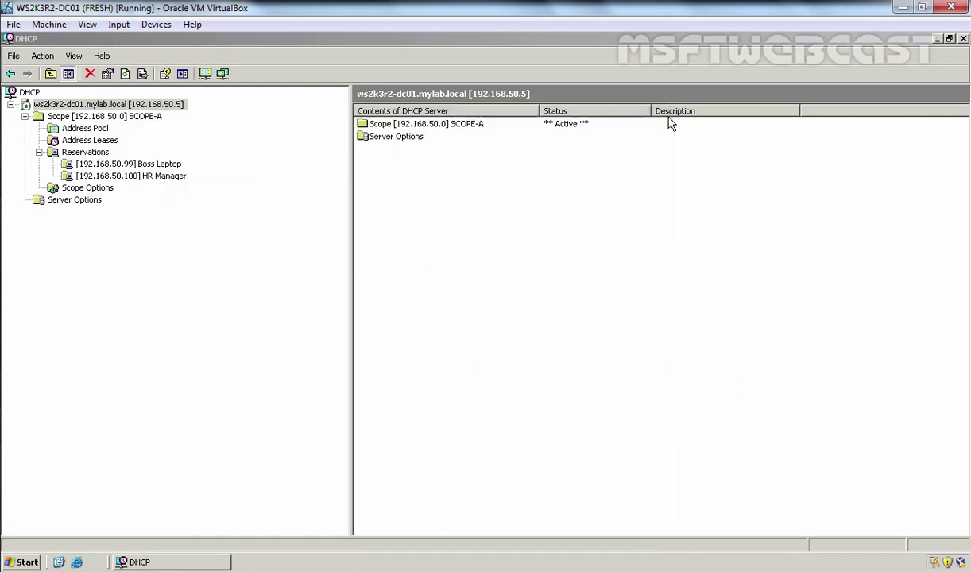
Open a command prompt on the server, change to the root of C: and clear the screen
{"action": "left_click", "coordinate": [85, 106]}
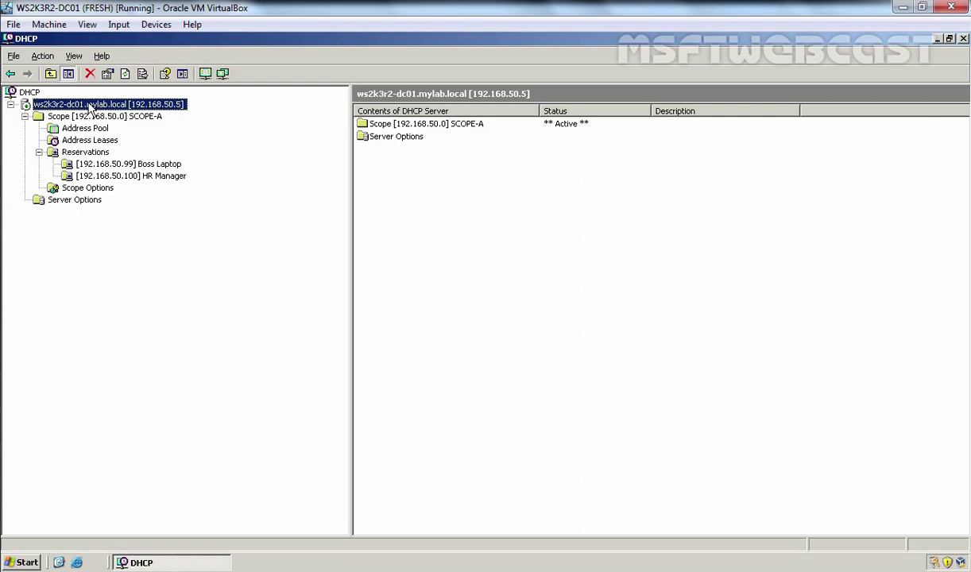
{"action": "key", "text": "super+r"}
{"action": "type", "text": "cmd"}
{"action": "key", "text": "Return"}
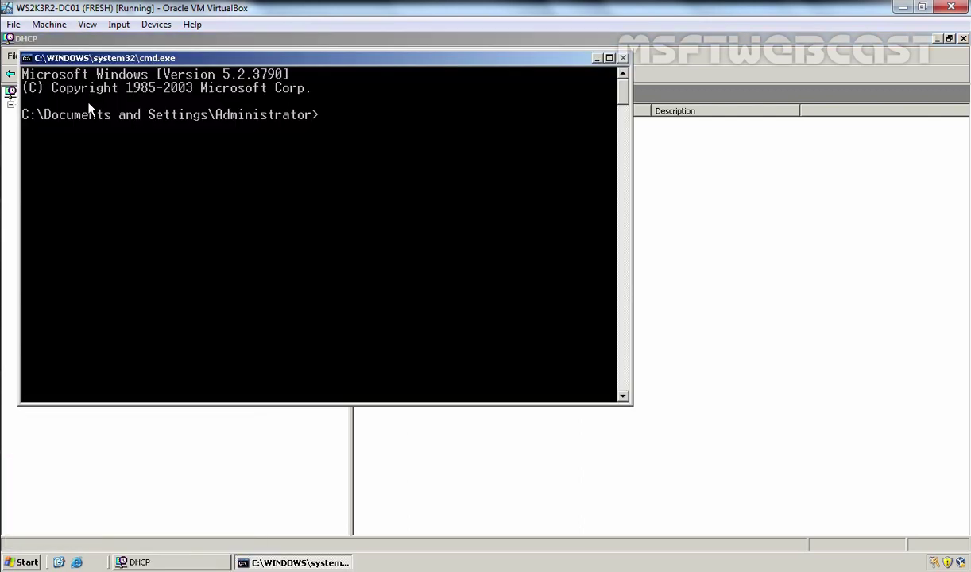
{"action": "type", "text": "cd\\"}
{"action": "key", "text": "Return"}
{"action": "type", "text": "cls"}
{"action": "key", "text": "Return"}
Start netsh, enter its dhcp context and display the help for that context
{"action": "type", "text": "netsh"}
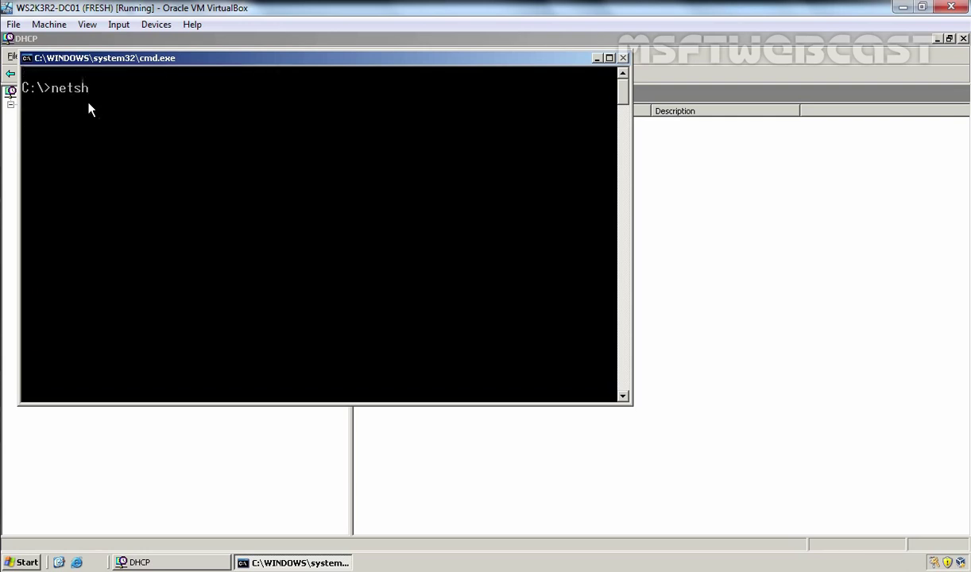
{"action": "key", "text": "Return"}
{"action": "type", "text": "dhcp"}
{"action": "key", "text": "Return"}
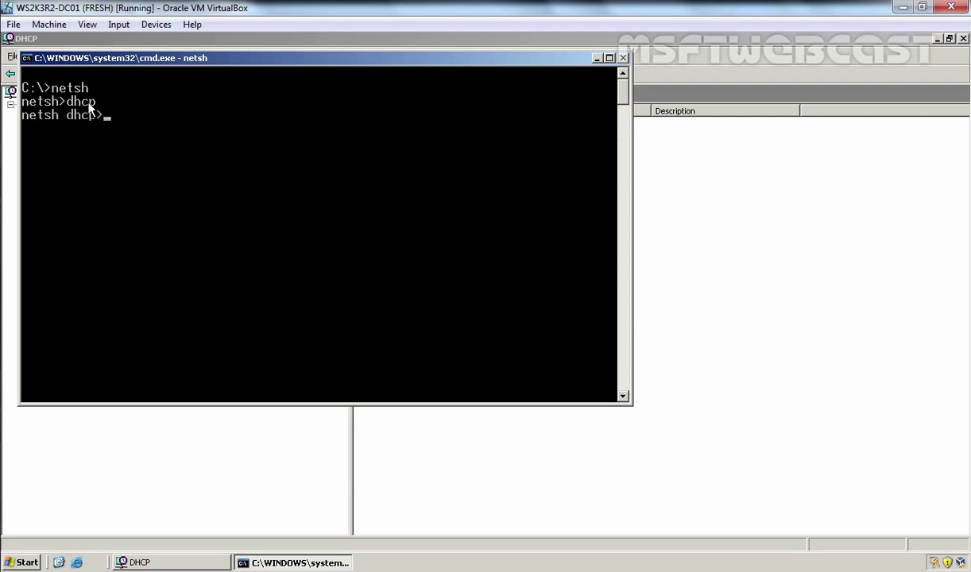
{"action": "type", "text": "help"}
{"action": "key", "text": "Return"}
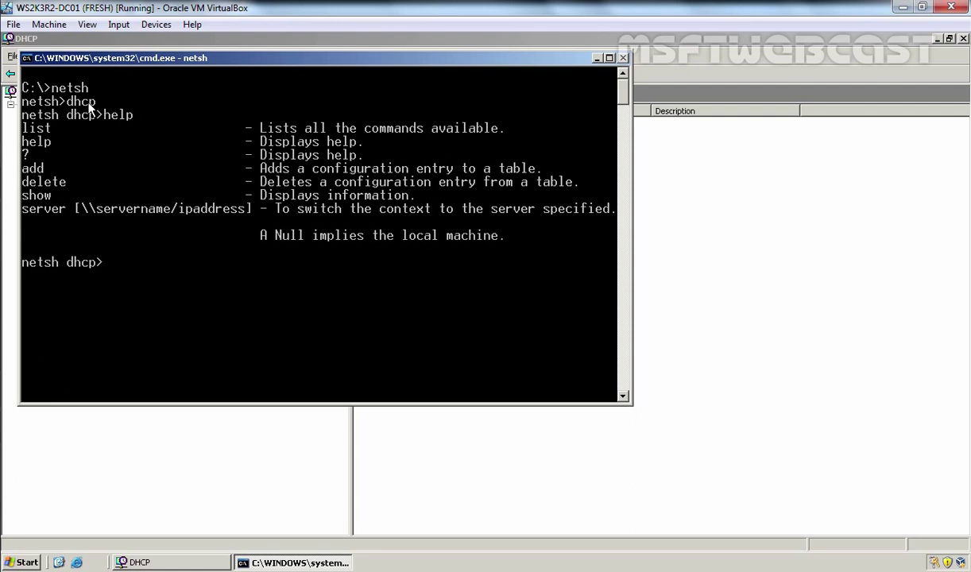
Switch netsh to the local DHCP server context without specifying an address, and display its help
{"action": "type", "text": "server \\\\192.168.50."}
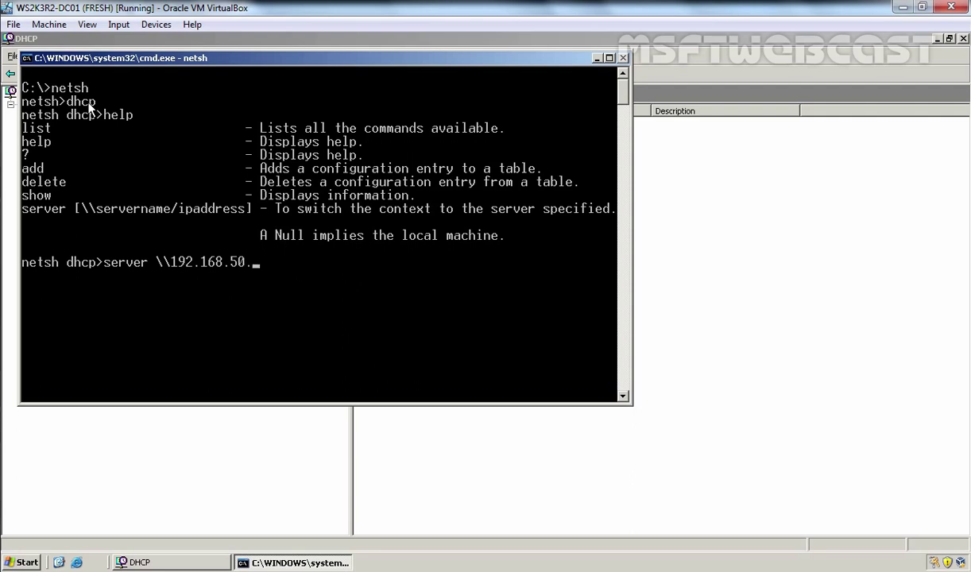
{"action": "type", "text": "5"}
{"action": "key", "text": "BackSpace"}
{"action": "key", "text": "BackSpace"}
{"action": "key", "text": "BackSpace"}
{"action": "key", "text": "BackSpace"}
{"action": "key", "text": "BackSpace"}
{"action": "key", "text": "BackSpace"}
{"action": "key", "text": "BackSpace"}
{"action": "key", "text": "BackSpace"}
{"action": "key", "text": "BackSpace"}
{"action": "key", "text": "BackSpace"}
{"action": "key", "text": "BackSpace"}
{"action": "key", "text": "BackSpace"}
{"action": "key", "text": "BackSpace"}
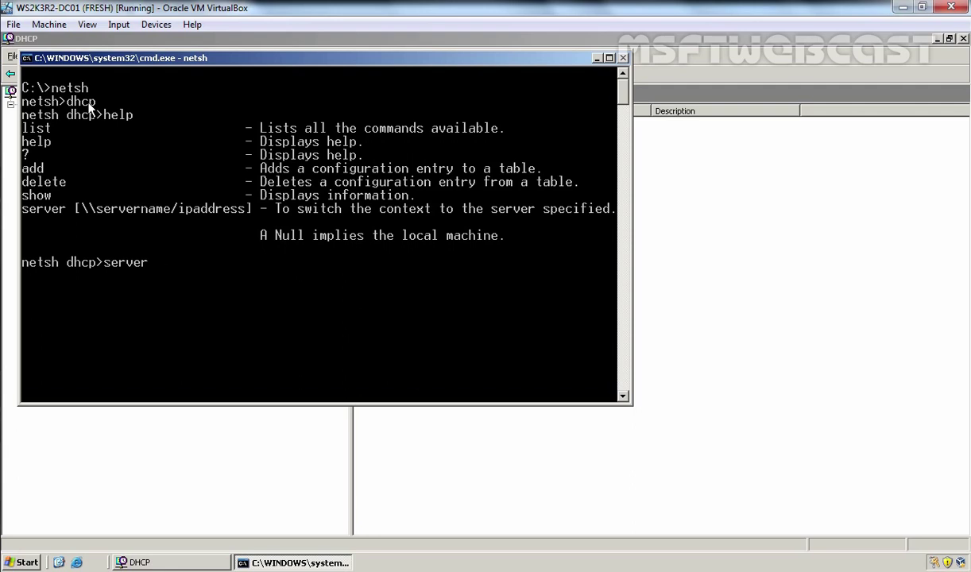
{"action": "key", "text": "Return"}
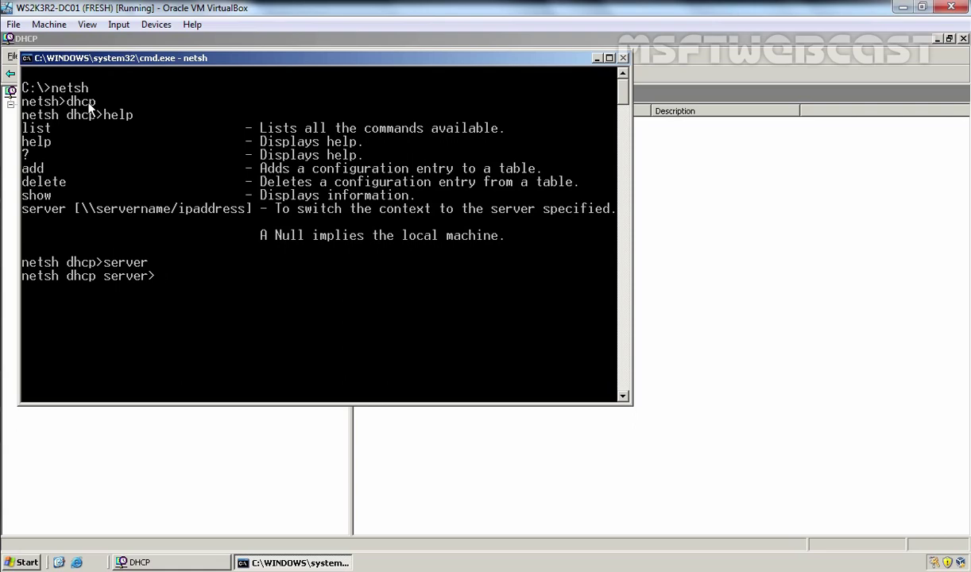
{"action": "type", "text": "help"}
{"action": "key", "text": "Return"}
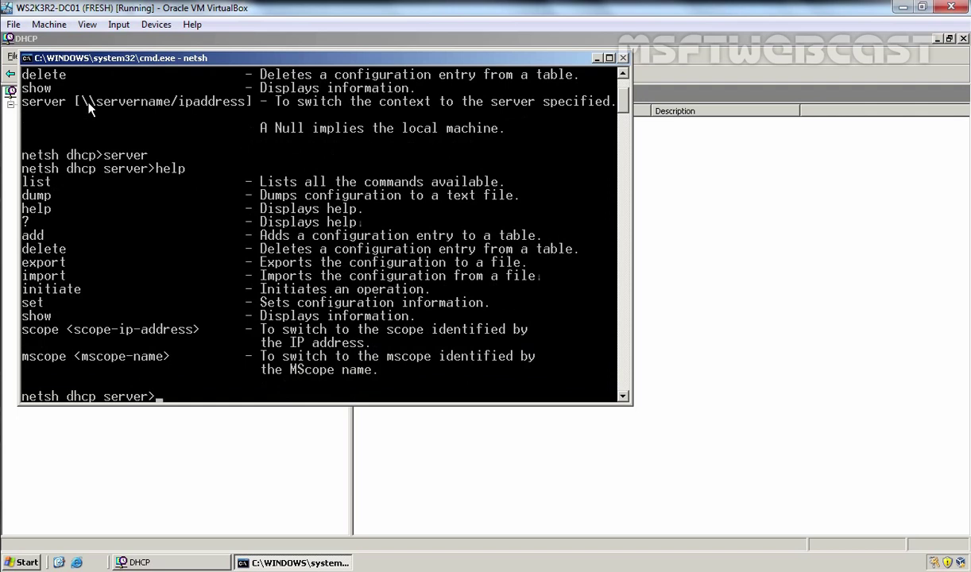
Export the whole DHCP configuration to e:\2k3dhcpdb with the all option and close the command prompt
{"action": "type", "text": "export"}
{"action": "type", "text": "e"}
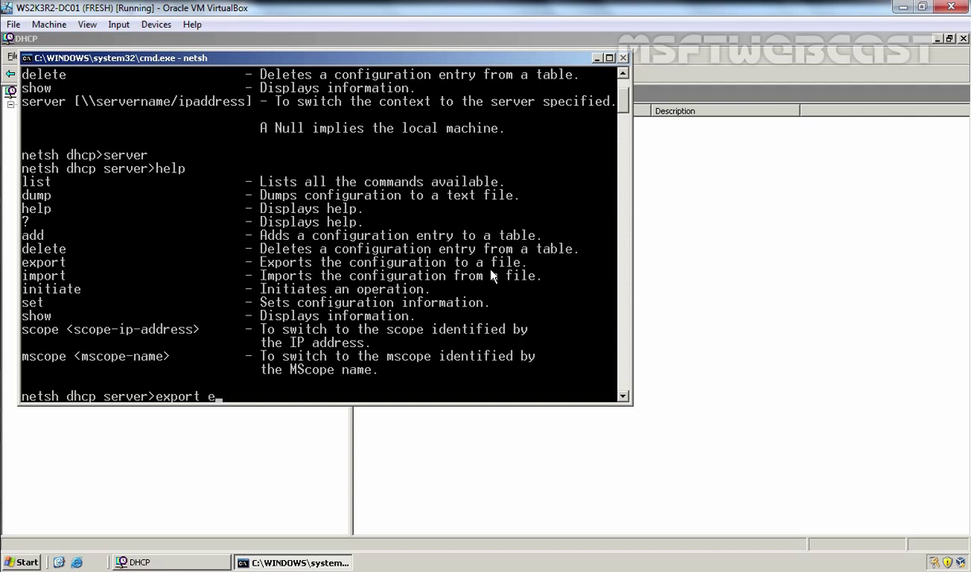
{"action": "type", "text": ":\\2k3dhcpdb"}
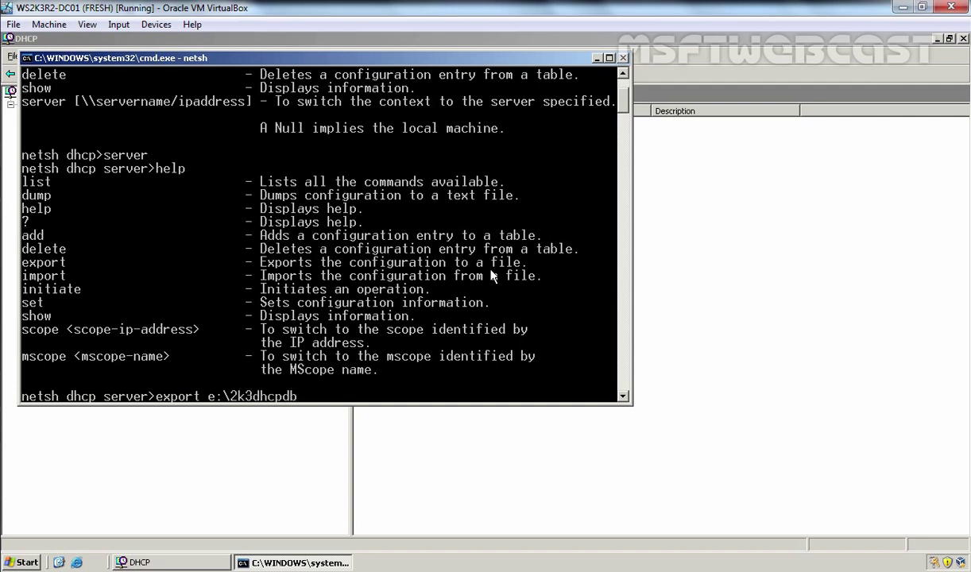
{"action": "type", "text": " all"}
{"action": "key", "text": "Return"}
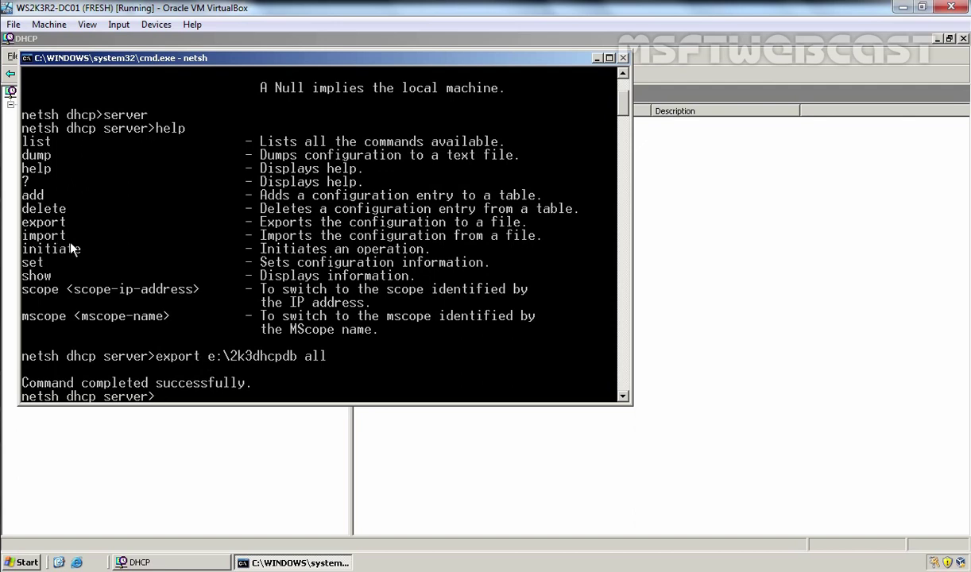
{"action": "left_click", "coordinate": [624, 59]}
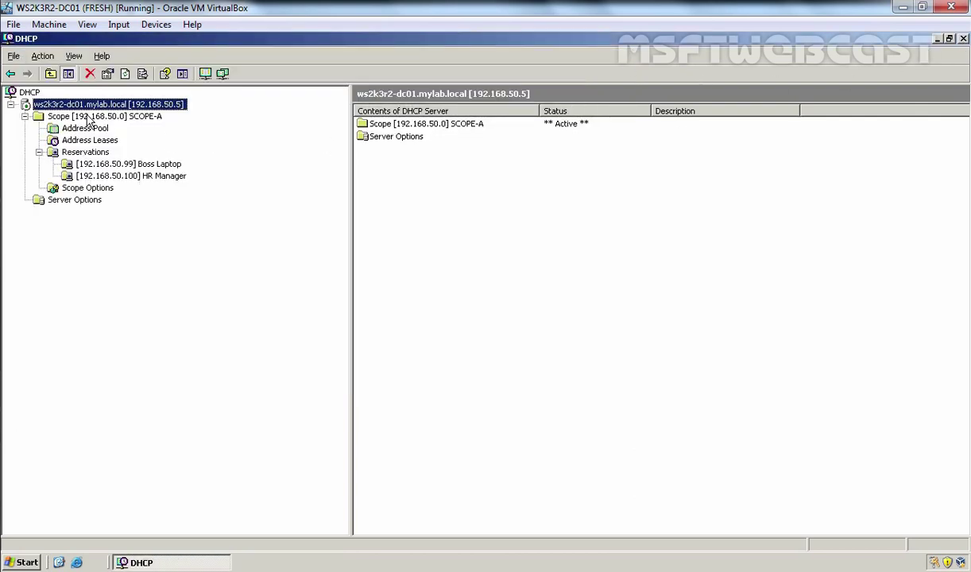
Open the E: drive in My Computer to check for the exported 2k3dhcpdb file
{"action": "left_click", "coordinate": [21, 562]}
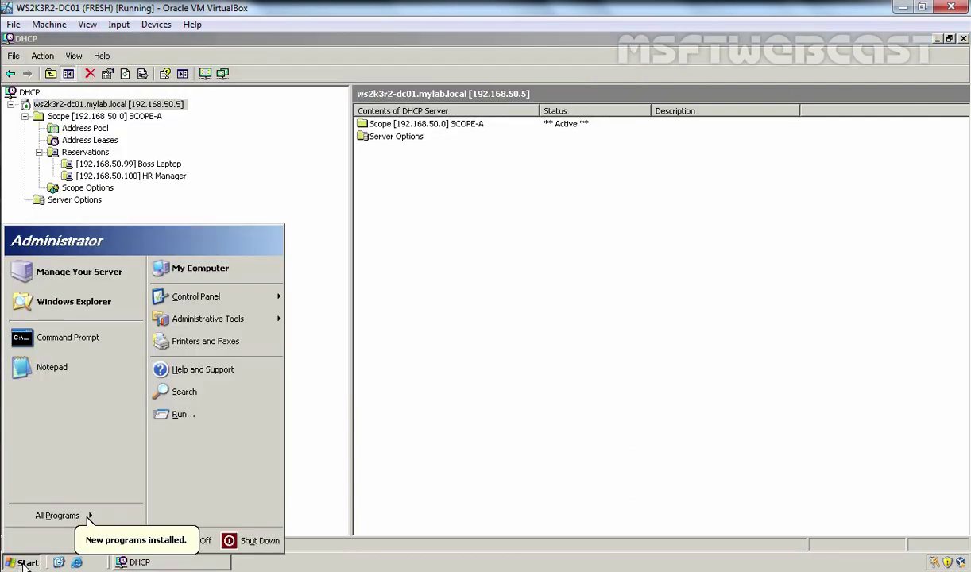
{"action": "left_click", "coordinate": [194, 268]}
{"action": "double_click", "coordinate": [121, 238]}
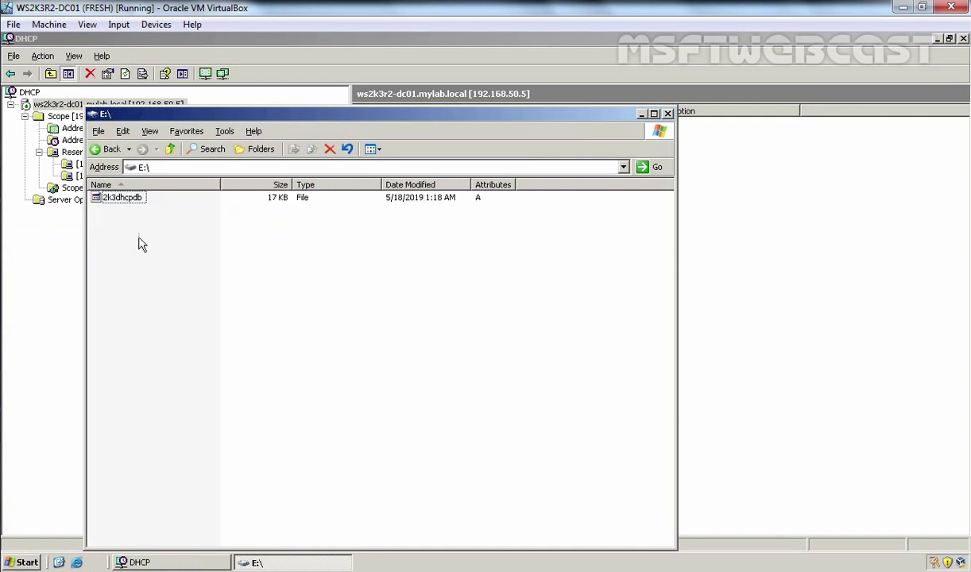
Select the exported 2k3dhcpdb file on the E: drive
{"action": "left_click", "coordinate": [115, 200]}
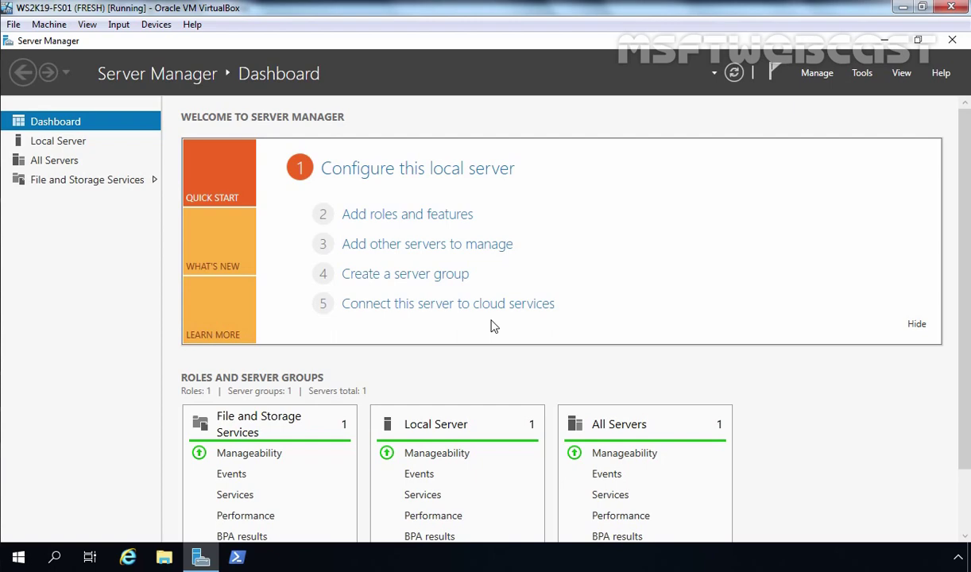
On the WS2K19-FS01 machine, start adding roles with a role-based installation and WS2K19-FS01.mylab.local as the destination server
{"action": "left_click", "coordinate": [387, 223]}
{"action": "left_click_drag", "start_coordinate": [384, 165], "coordinate": [380, 105]}
{"action": "left_click", "coordinate": [520, 488]}
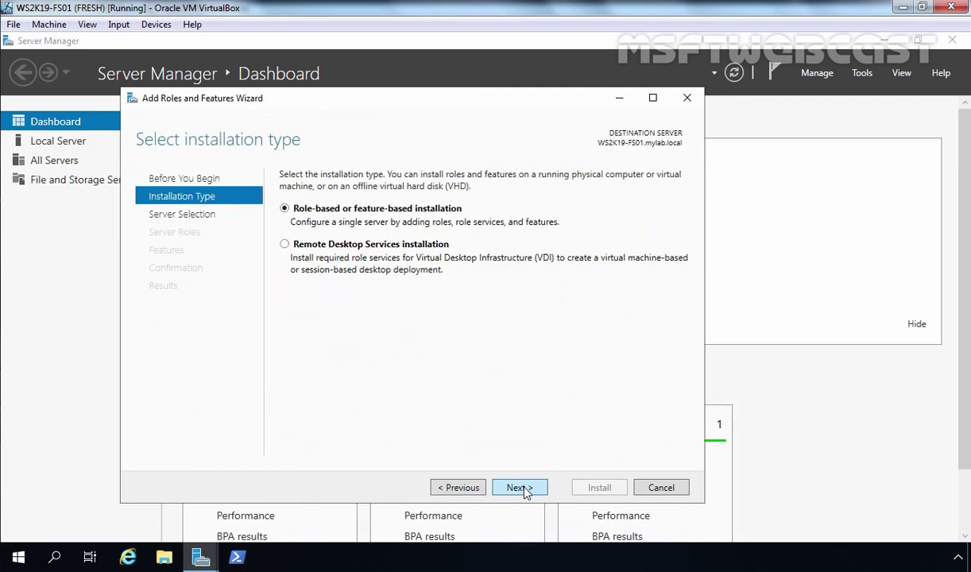
{"action": "left_click", "coordinate": [520, 488]}
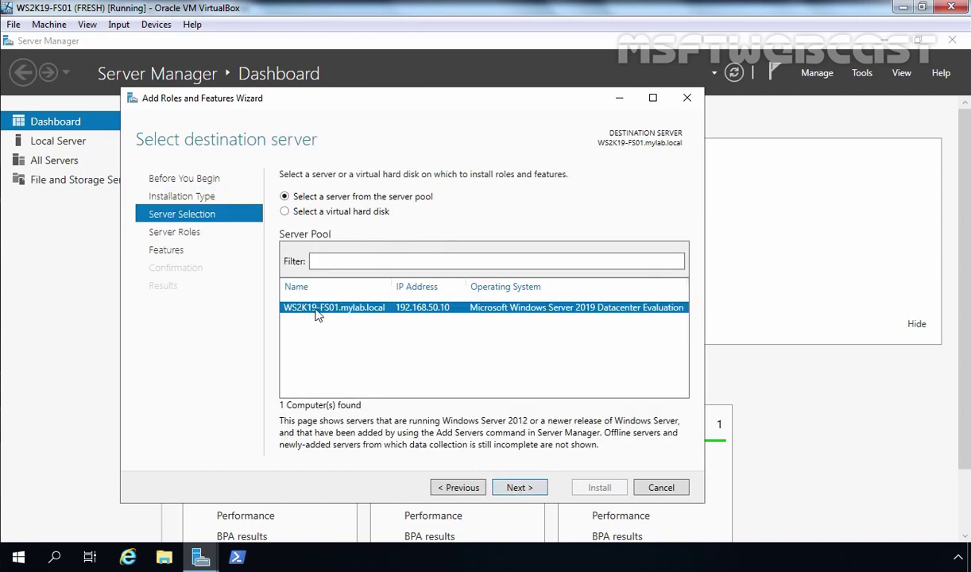
{"action": "left_click", "coordinate": [518, 487]}
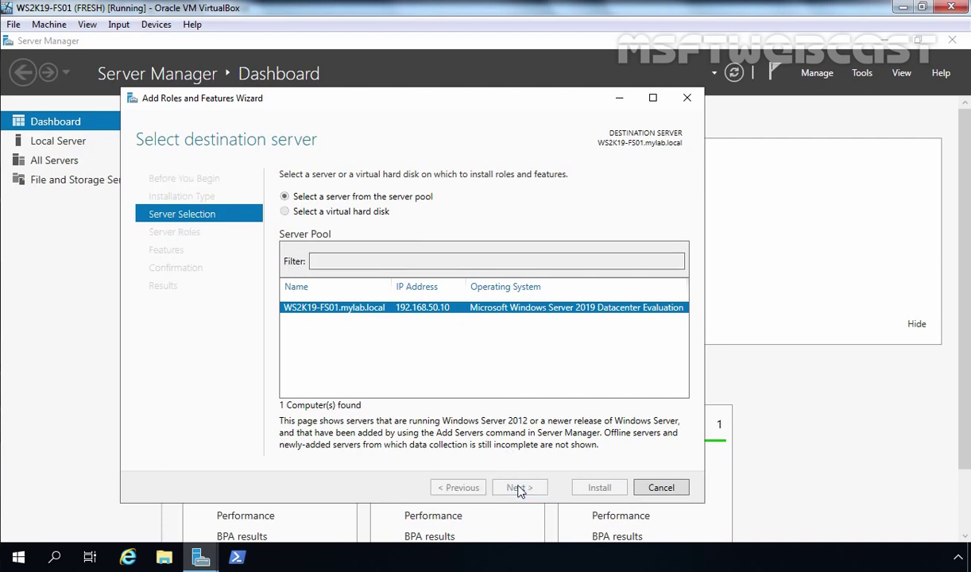
Select the DHCP Server role with its required management tools, keep the default features, and install it
{"action": "left_click", "coordinate": [337, 292]}
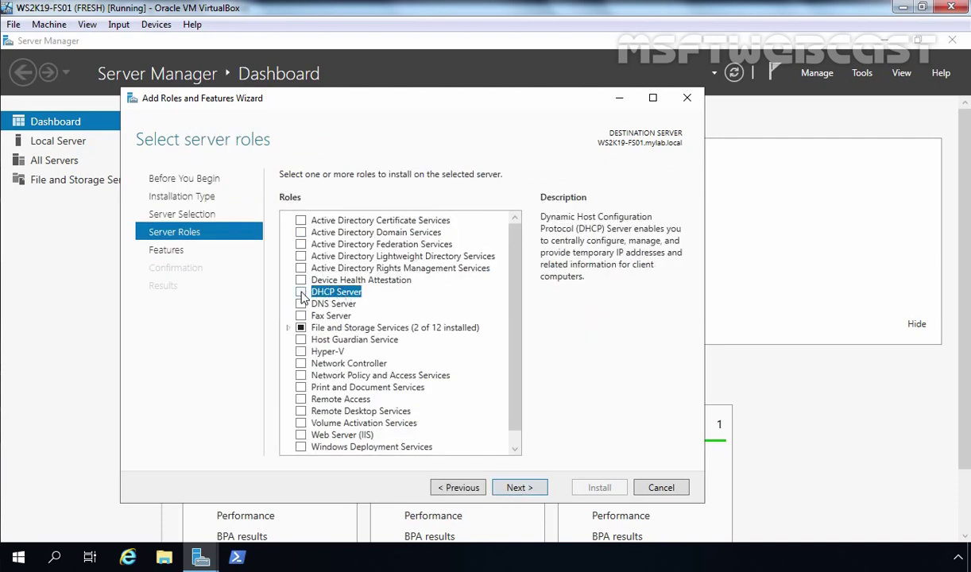
{"action": "left_click", "coordinate": [301, 292]}
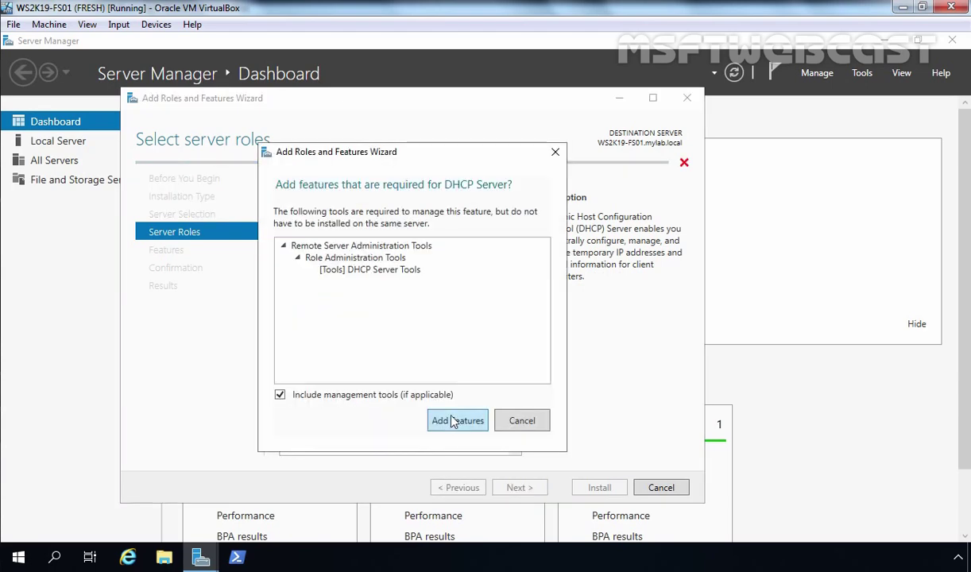
{"action": "left_click", "coordinate": [443, 418]}
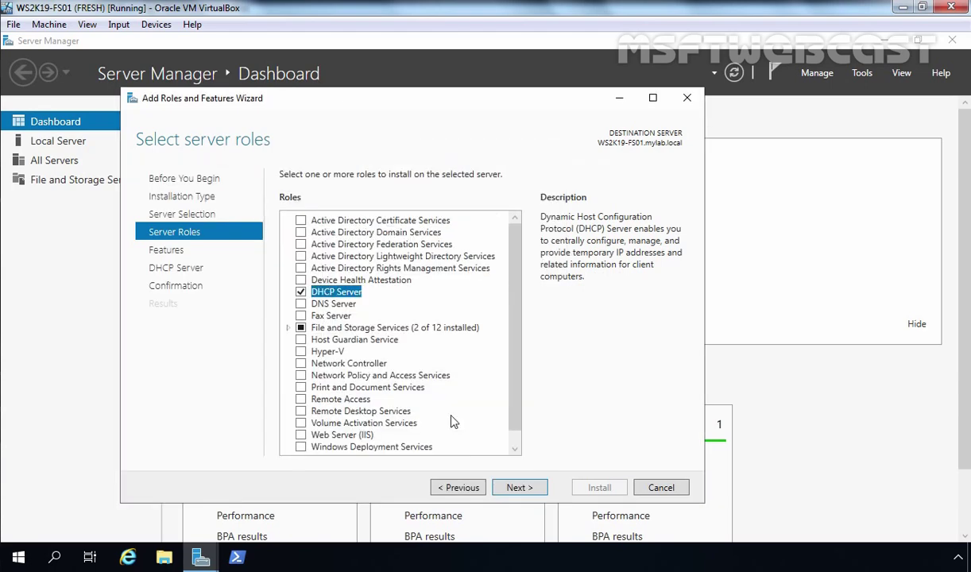
{"action": "left_click", "coordinate": [520, 487]}
{"action": "left_click", "coordinate": [520, 488]}
{"action": "left_click", "coordinate": [520, 487]}
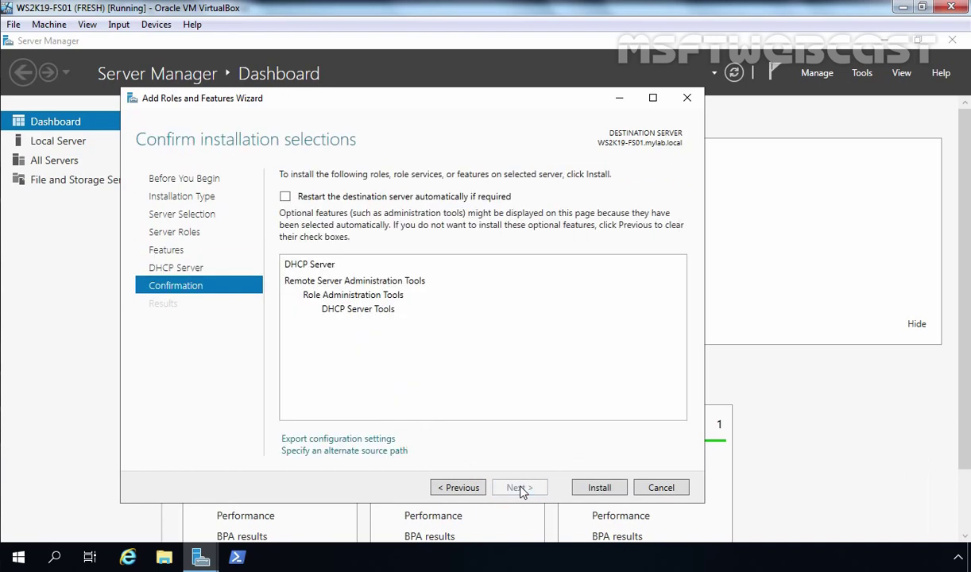
{"action": "left_click", "coordinate": [600, 488]}
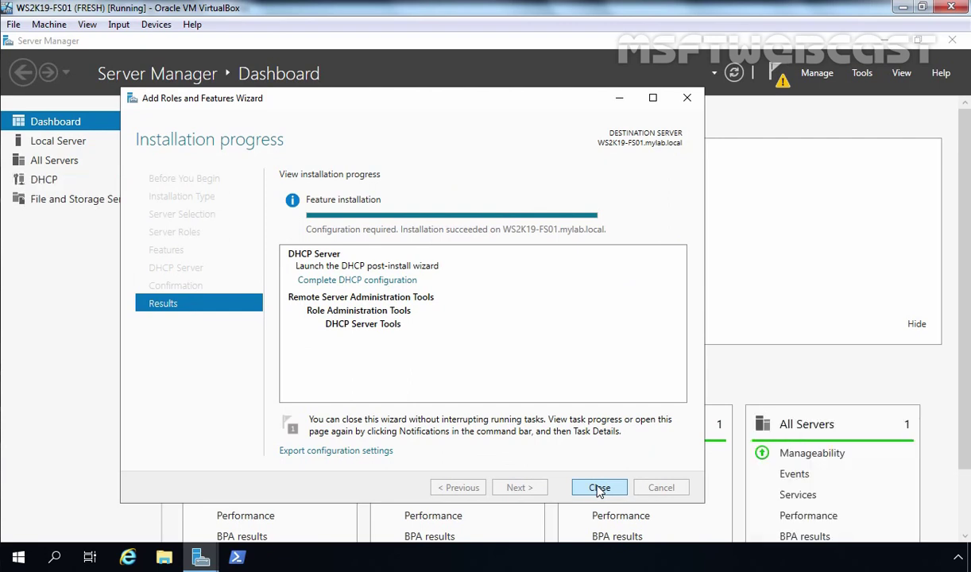
Complete the DHCP post-install configuration, authorizing the server with the preset MYLAB\Administrator credentials, and close the installation wizard
{"action": "left_click", "coordinate": [355, 281]}
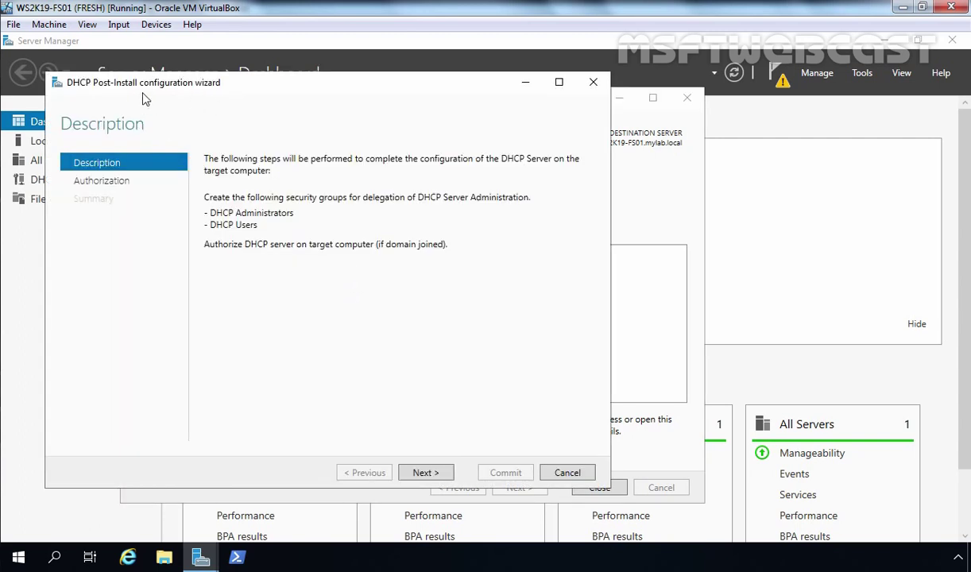
{"action": "left_click", "coordinate": [426, 473]}
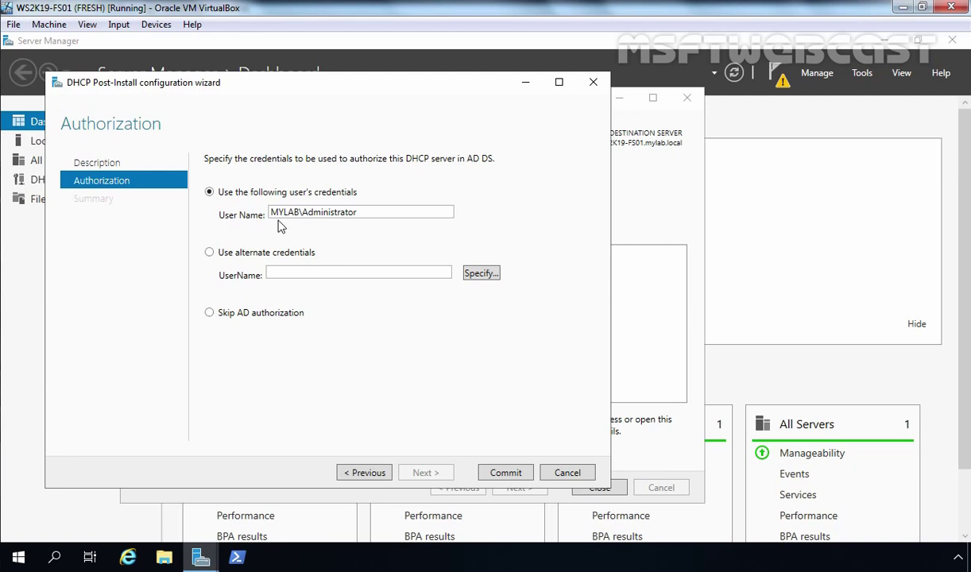
{"action": "left_click", "coordinate": [503, 472]}
{"action": "left_click", "coordinate": [504, 472]}
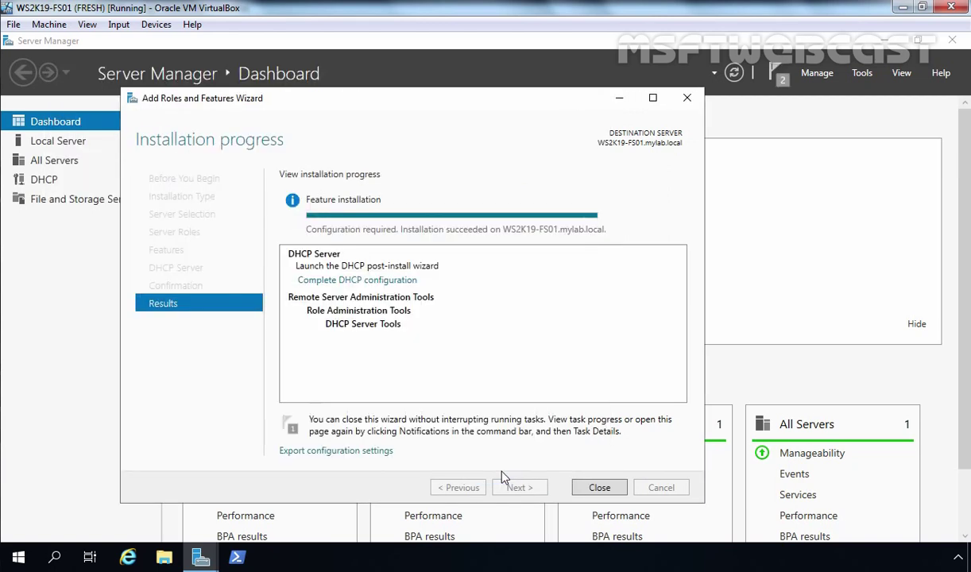
{"action": "left_click", "coordinate": [599, 488]}
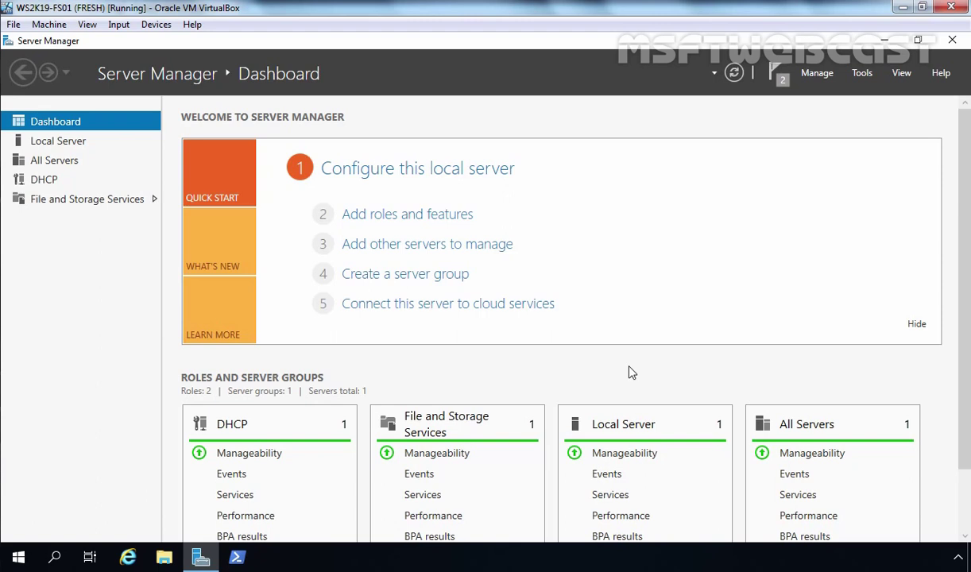
Check the C: drive of WS2K19-FS01 for the 2k3dhcpdb file, then minimize File Explorer and Server Manager
{"action": "left_click", "coordinate": [165, 560]}
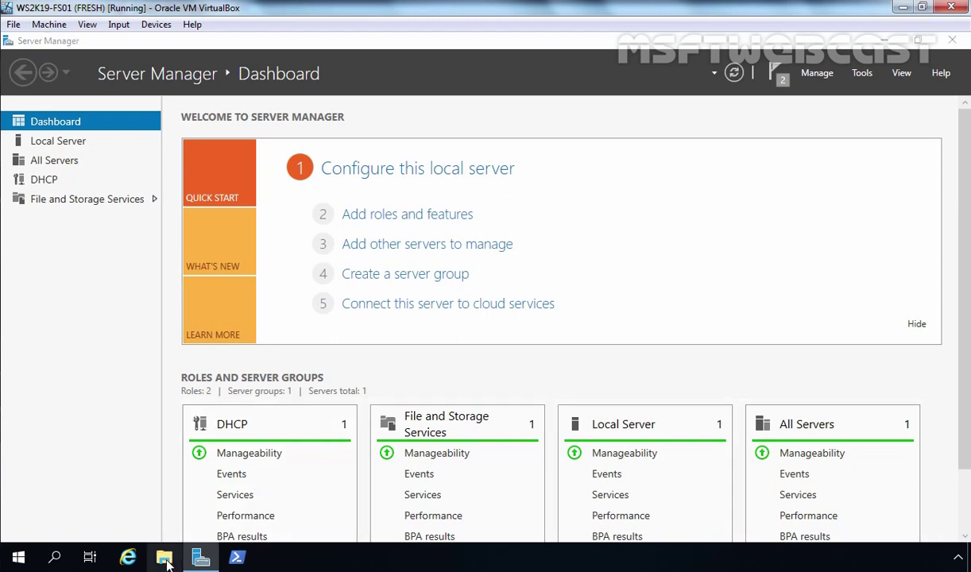
{"action": "left_click", "coordinate": [119, 253]}
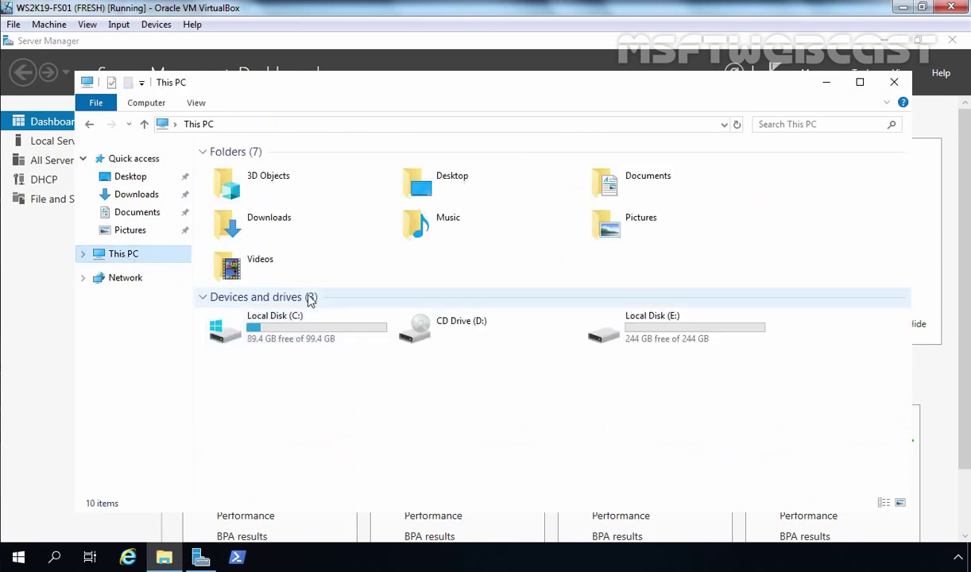
{"action": "double_click", "coordinate": [281, 332]}
{"action": "left_click", "coordinate": [235, 247]}
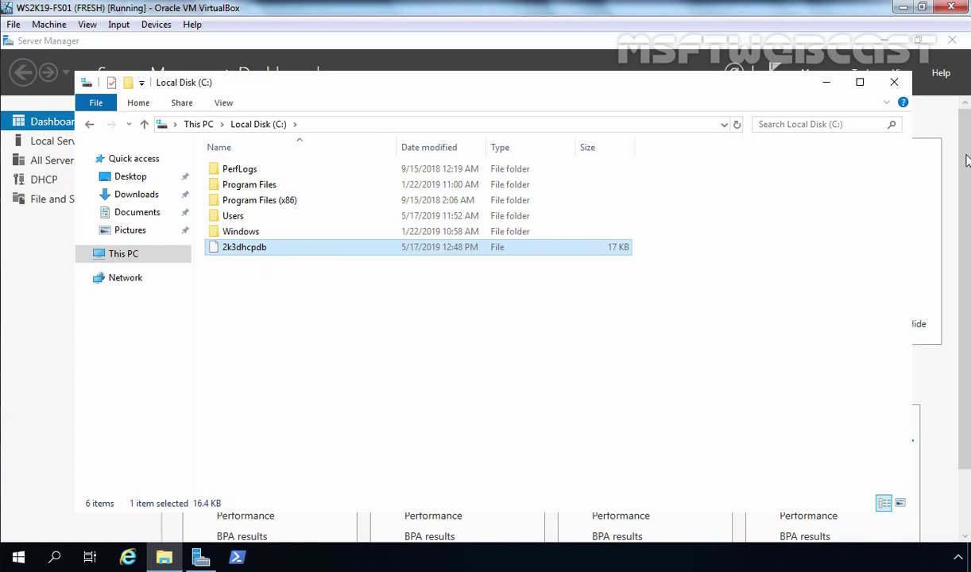
{"action": "left_click", "coordinate": [826, 83]}
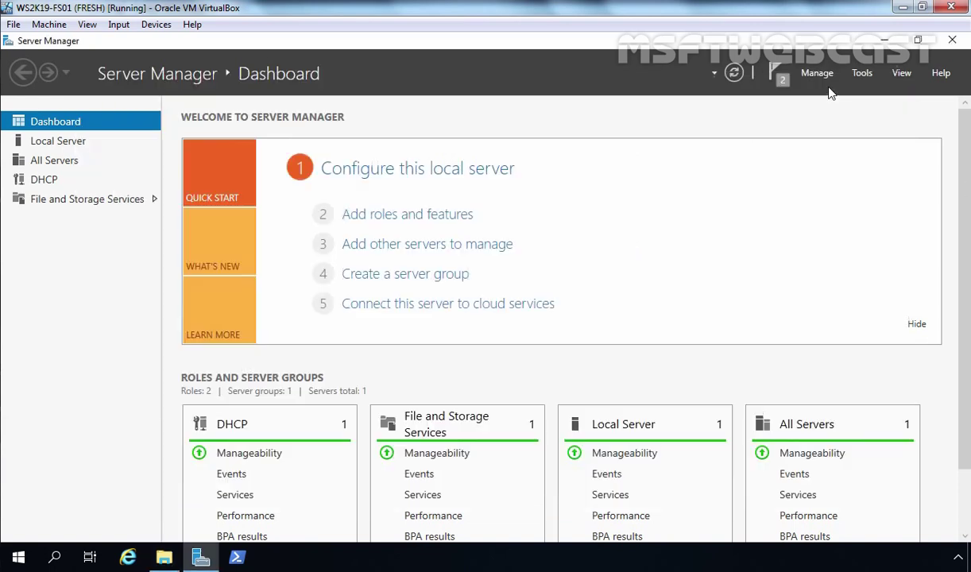
{"action": "left_click", "coordinate": [887, 43]}
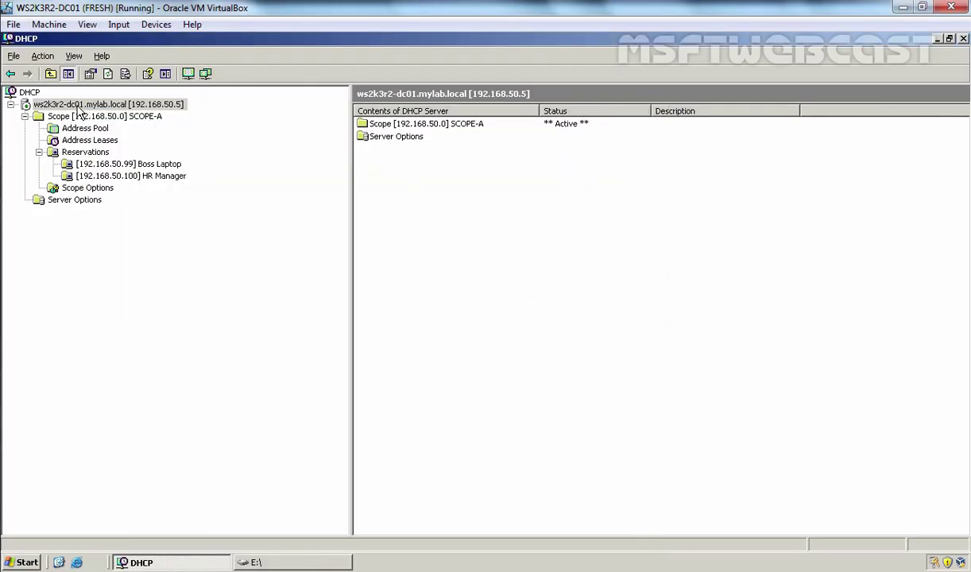
On the WS2K3R2-DC01 machine, stop the DHCP service of ws2k3r2-dc01.mylab.local
{"action": "left_click", "coordinate": [81, 105]}
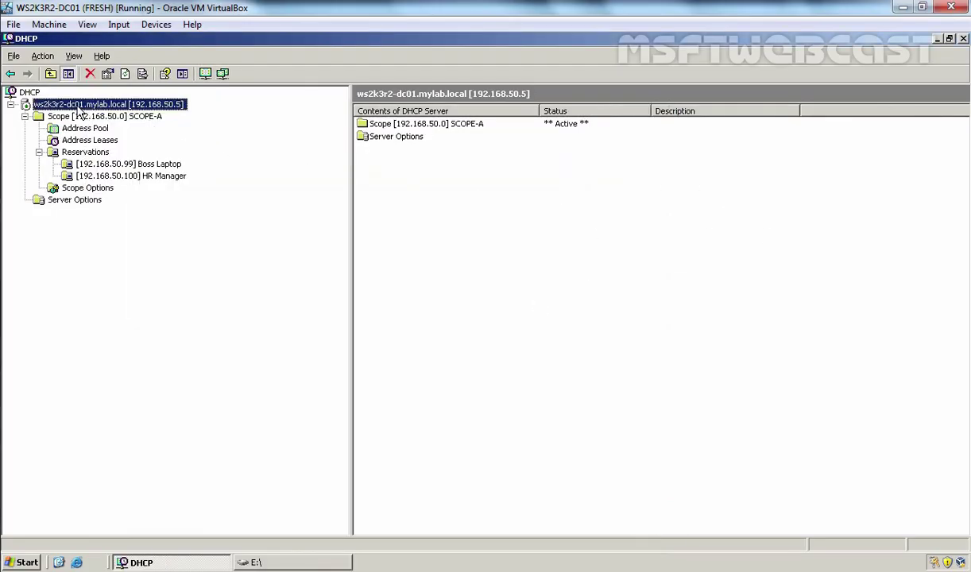
{"action": "right_click", "coordinate": [78, 108]}
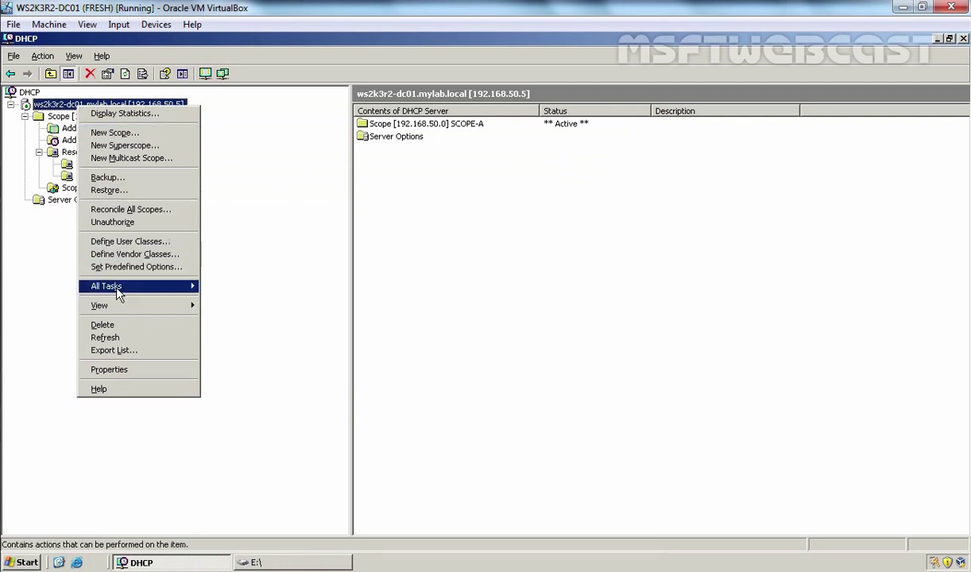
{"action": "mouse_move", "coordinate": [117, 289]}
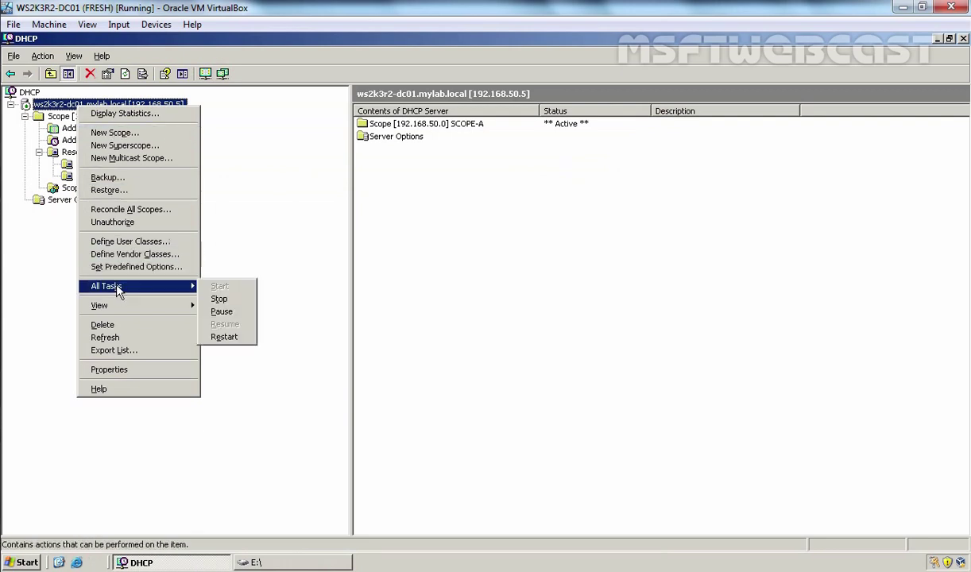
{"action": "left_click", "coordinate": [220, 300]}
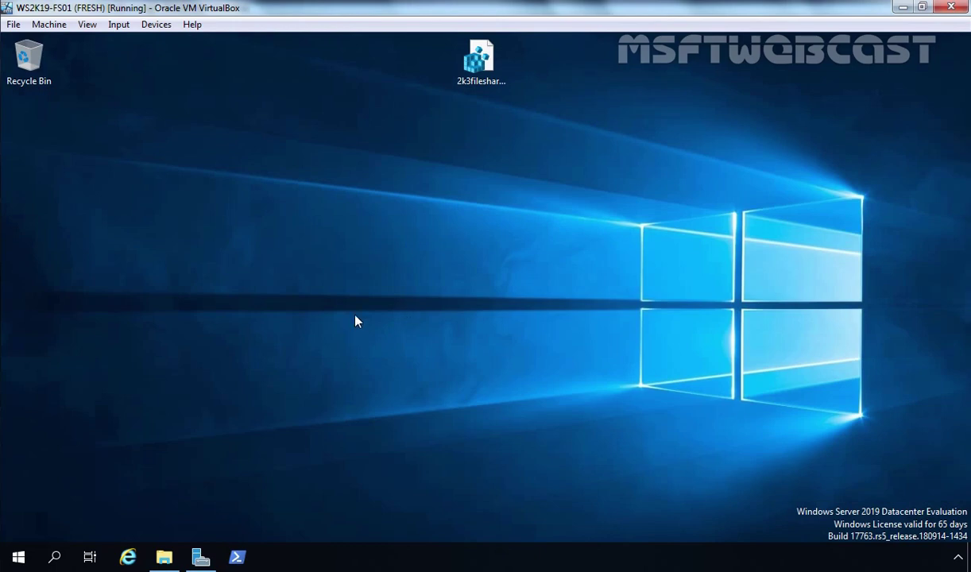
On WS2K19-FS01, open Windows PowerShell, change to the root of the C: drive and clear the screen
{"action": "left_click", "coordinate": [239, 558]}
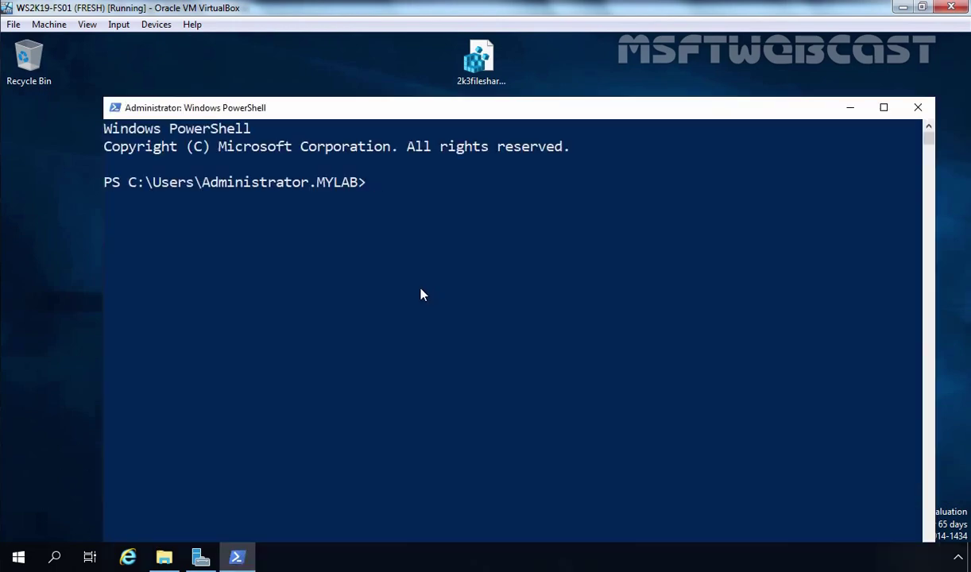
{"action": "type", "text": "cd\\"}
{"action": "key", "text": "Return"}
{"action": "type", "text": "cls"}
{"action": "key", "text": "Return"}
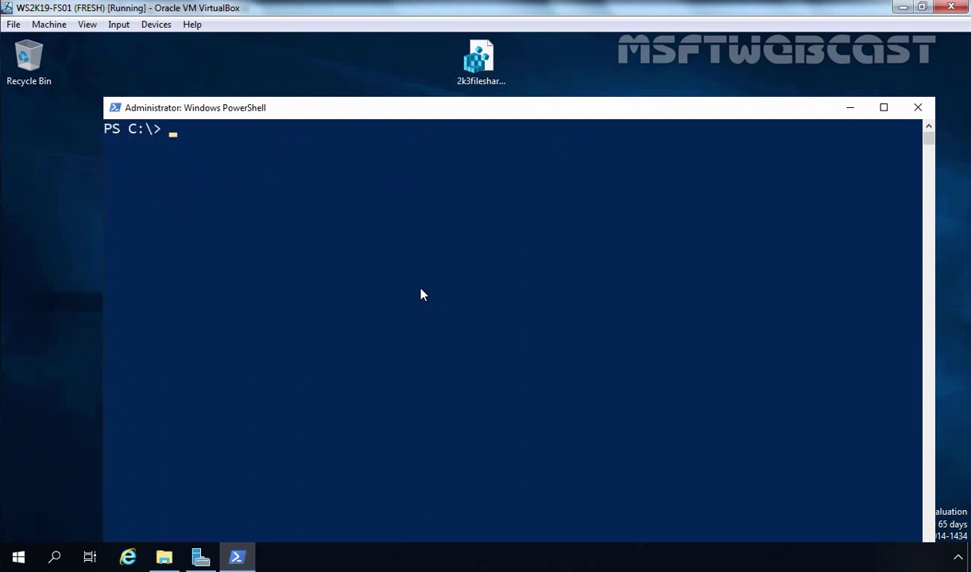
Start netsh and enter its dhcp server context
{"action": "type", "text": "netsh"}
{"action": "key", "text": "Return"}
{"action": "type", "text": "dhcp"}
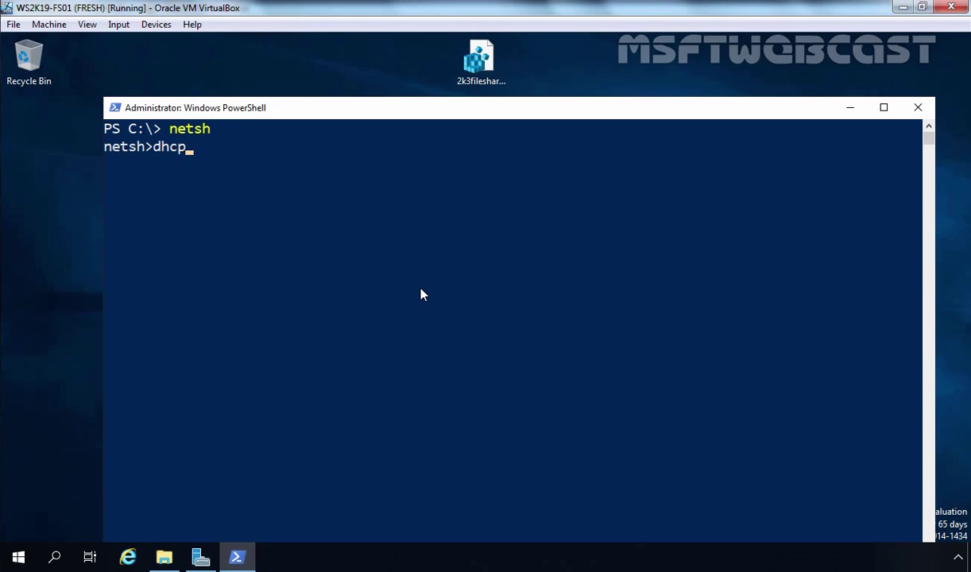
{"action": "key", "text": "Return"}
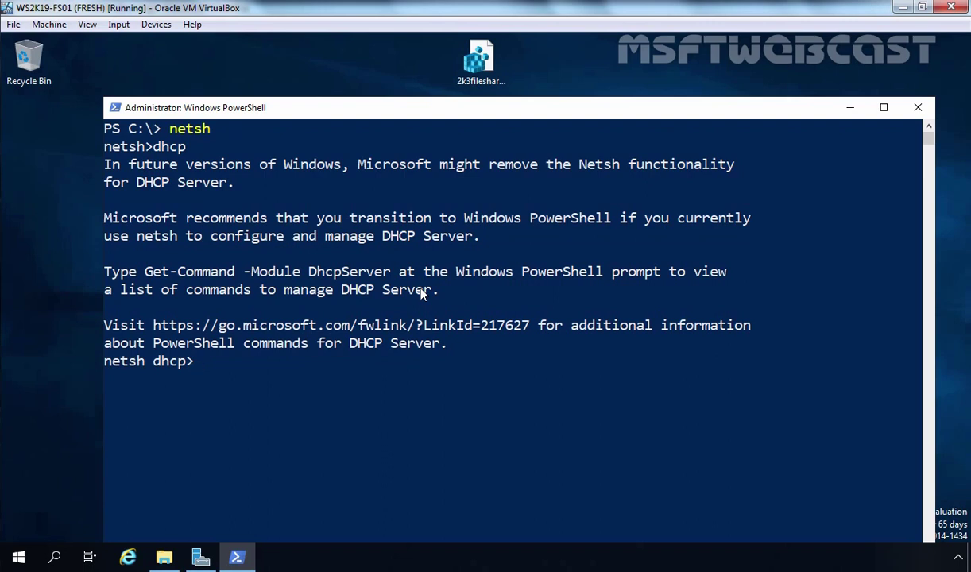
{"action": "type", "text": "server"}
{"action": "key", "text": "Return"}
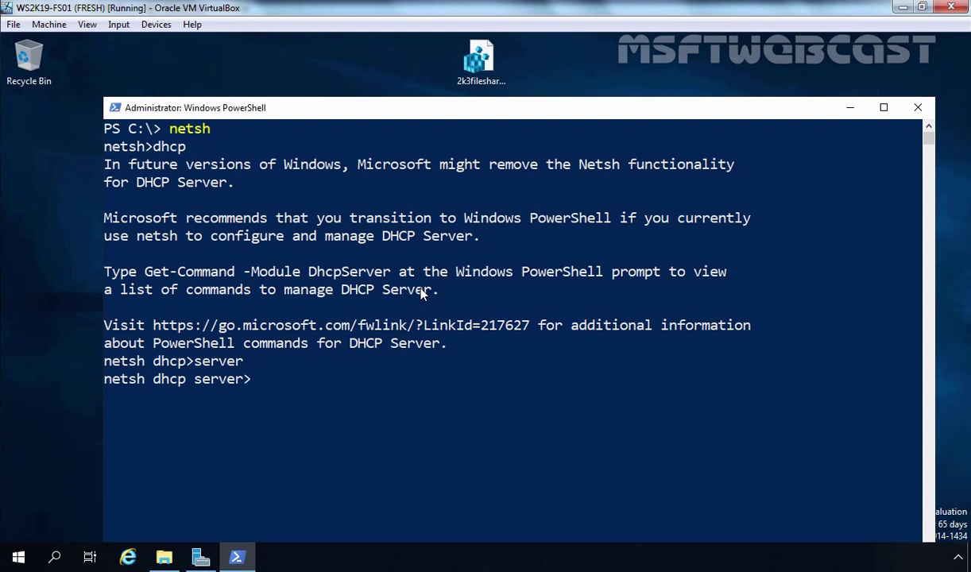
Import the DHCP configuration from c:\2k3dhcpdb, checking the file name in File Explorer before running the command
{"action": "type", "text": "import c:\\"}
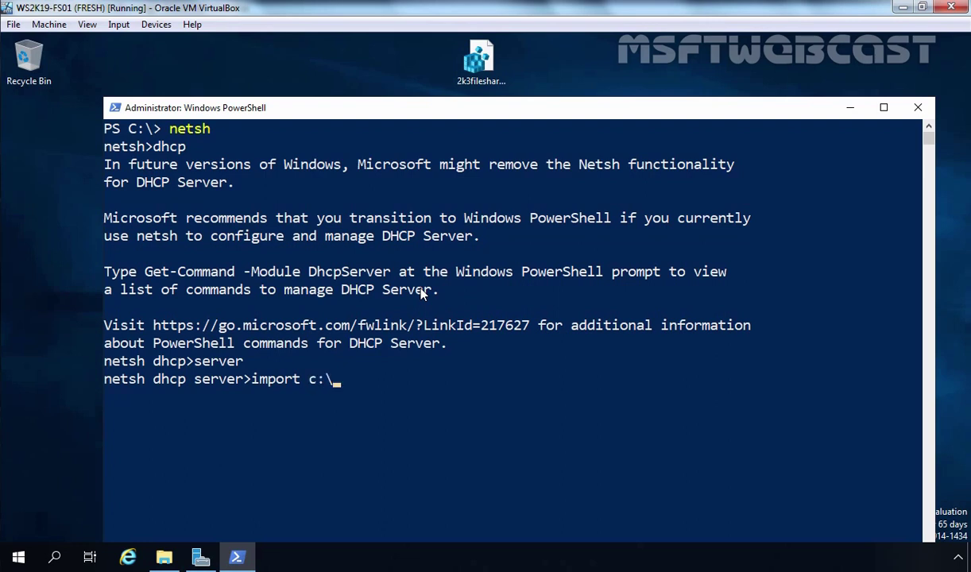
{"action": "type", "text": "2k3dhcp"}
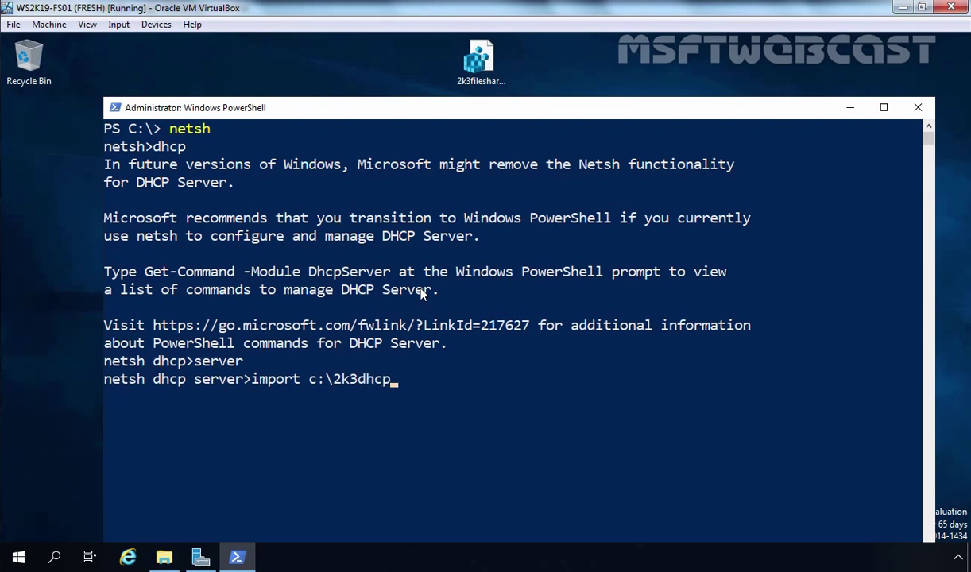
{"action": "type", "text": "db"}
{"action": "left_click", "coordinate": [164, 557]}
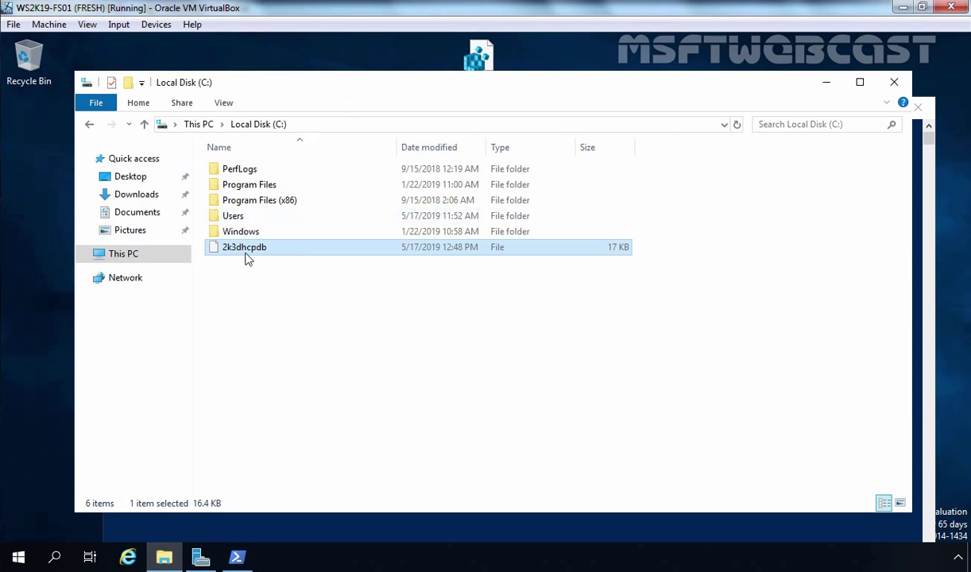
{"action": "left_click", "coordinate": [827, 82]}
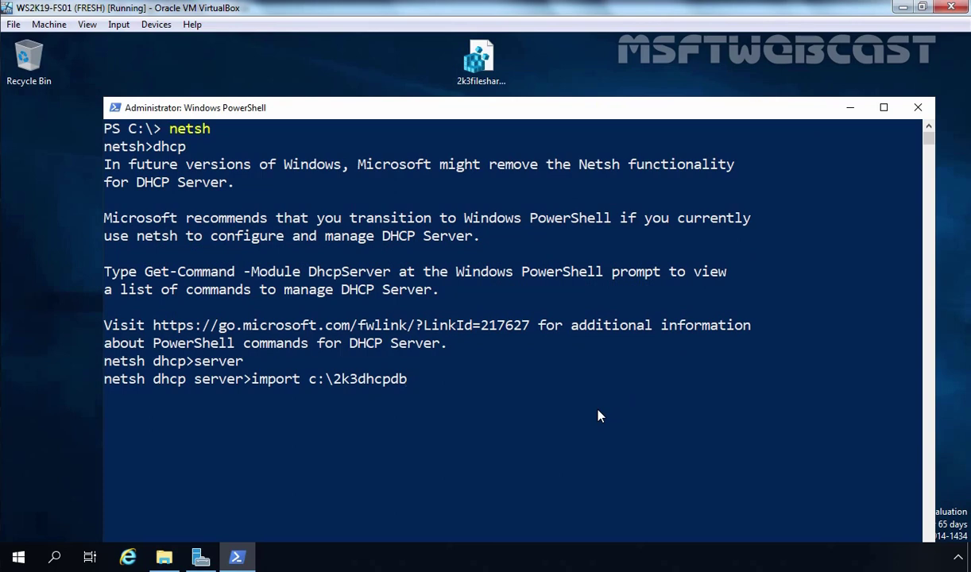
{"action": "key", "text": "Return"}
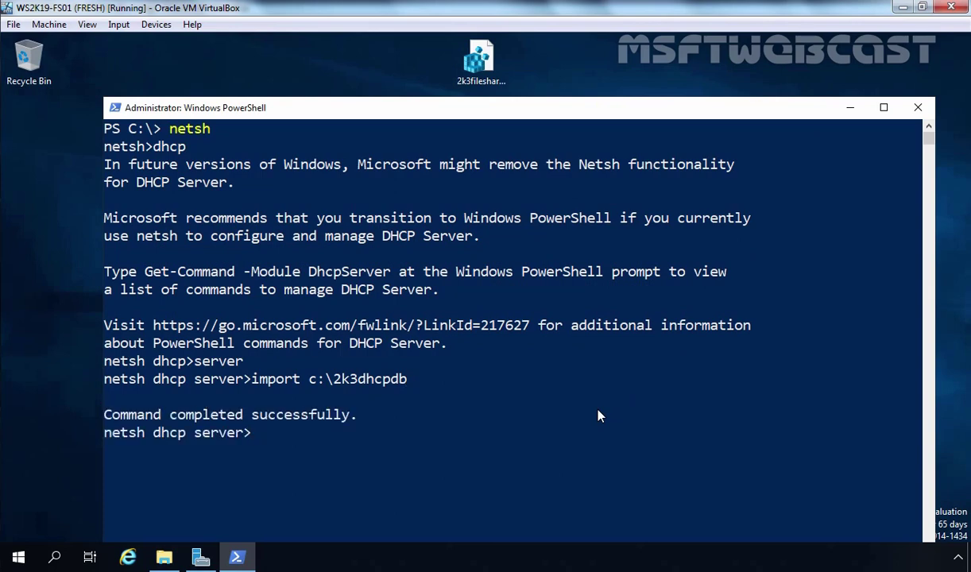
Open the DHCP management console from Server Manager
{"action": "left_click", "coordinate": [200, 556]}
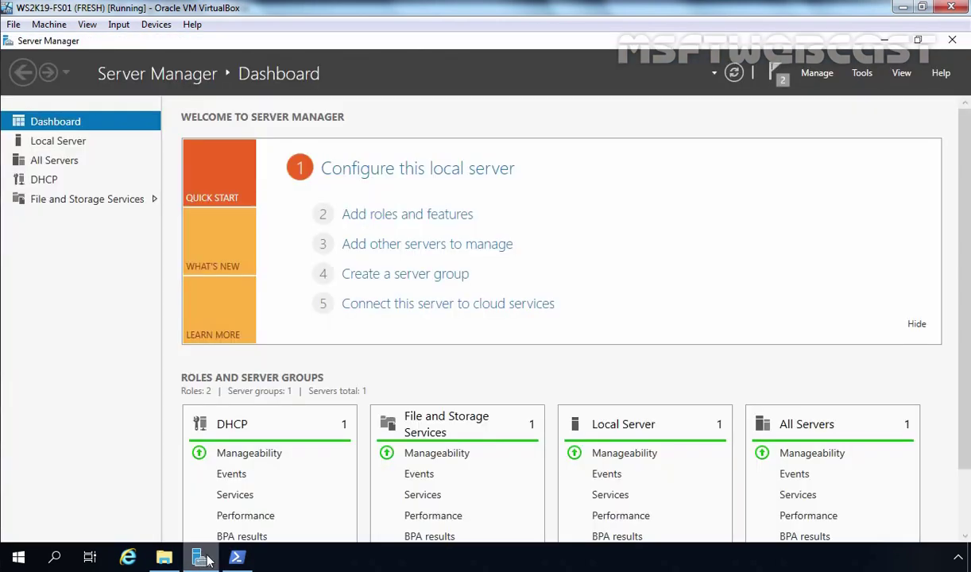
{"action": "left_click", "coordinate": [862, 73]}
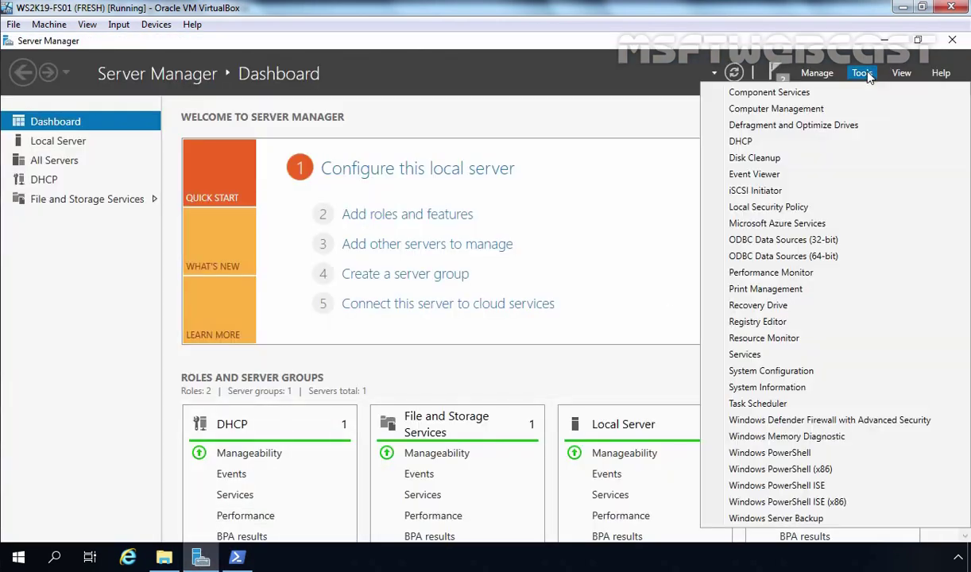
{"action": "left_click", "coordinate": [743, 143]}
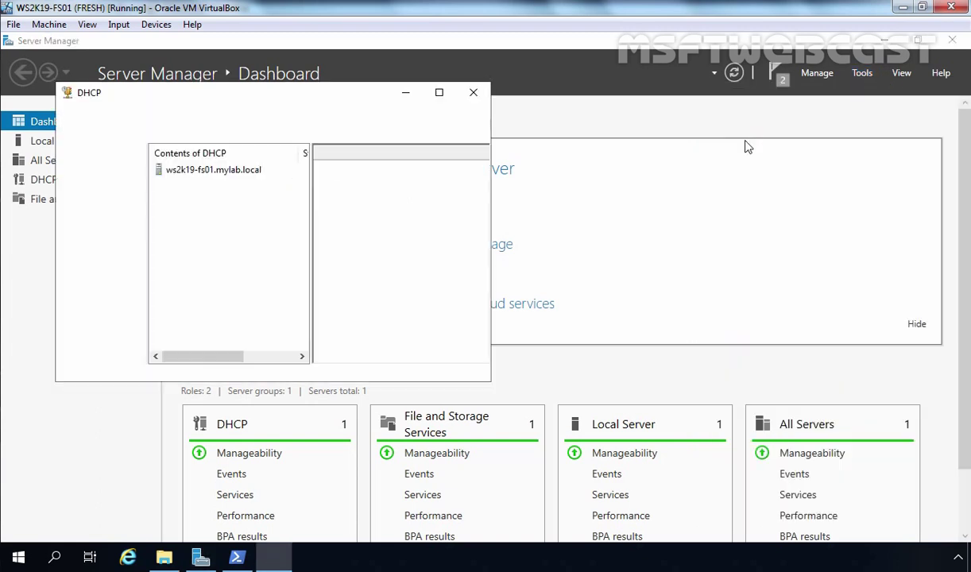
Maximize the DHCP console, widen its tree, expand the server's IPv4 node and SCOPE-A, and check Server Options
{"action": "left_click", "coordinate": [438, 94]}
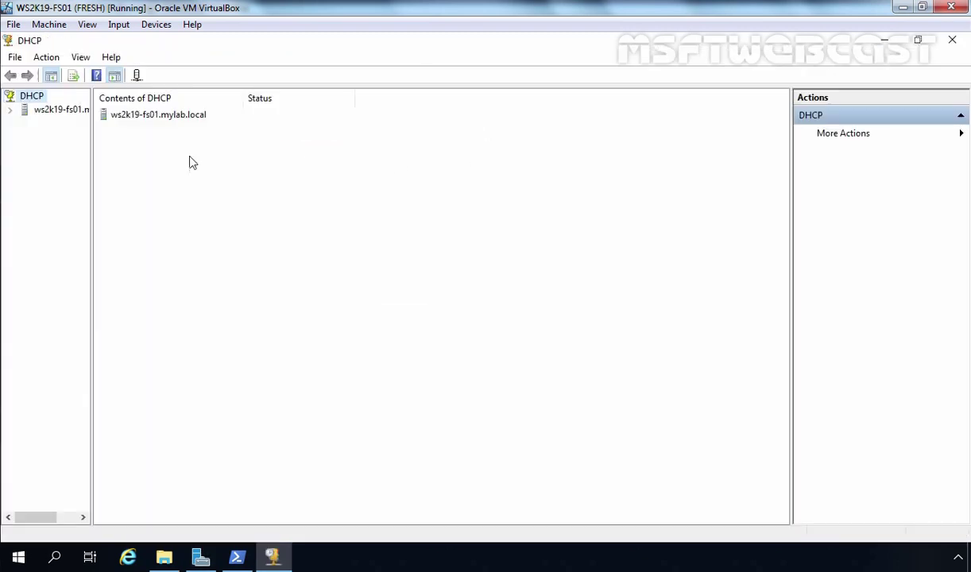
{"action": "left_click_drag", "start_coordinate": [93, 149], "coordinate": [254, 147]}
{"action": "double_click", "coordinate": [97, 110]}
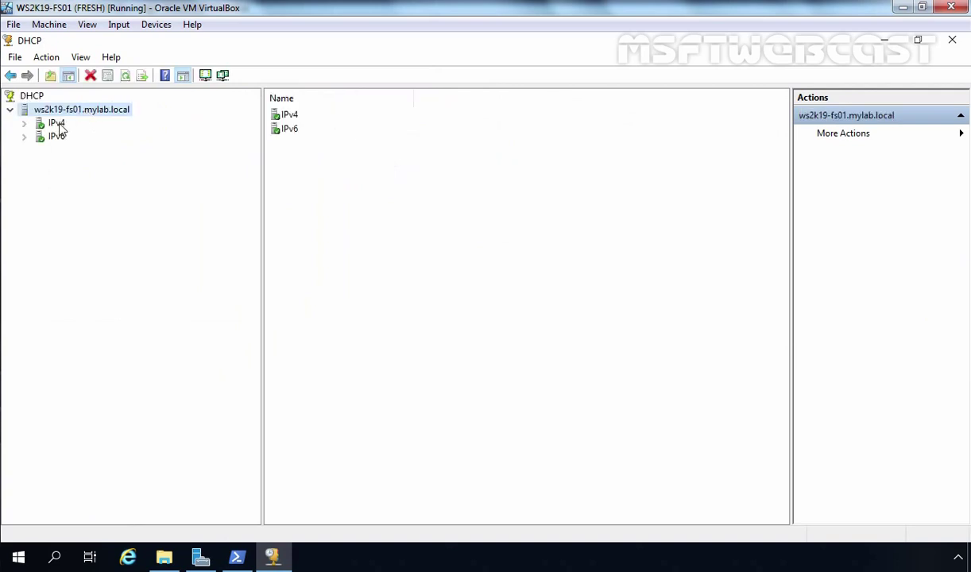
{"action": "double_click", "coordinate": [59, 127]}
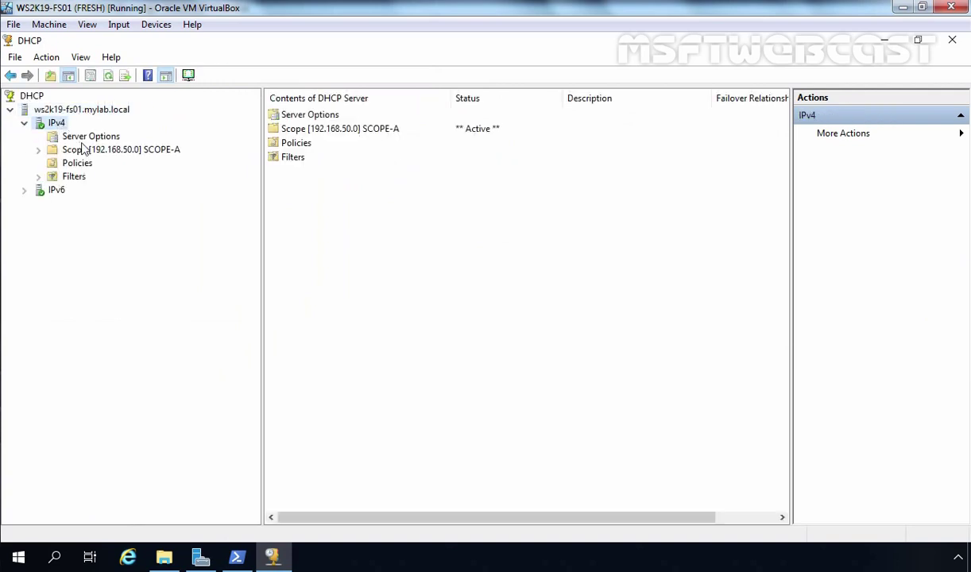
{"action": "left_click", "coordinate": [93, 135]}
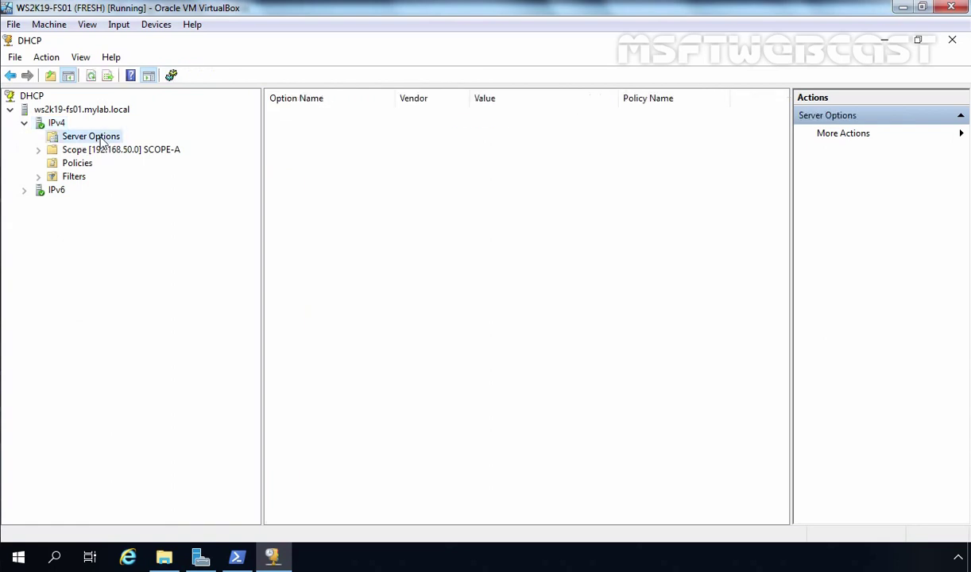
{"action": "left_click", "coordinate": [90, 152]}
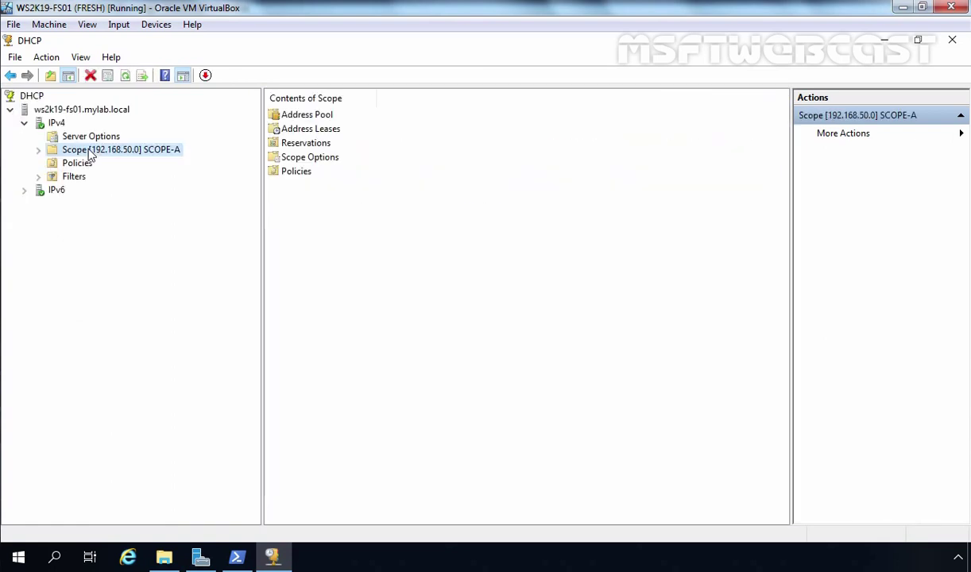
{"action": "double_click", "coordinate": [90, 154]}
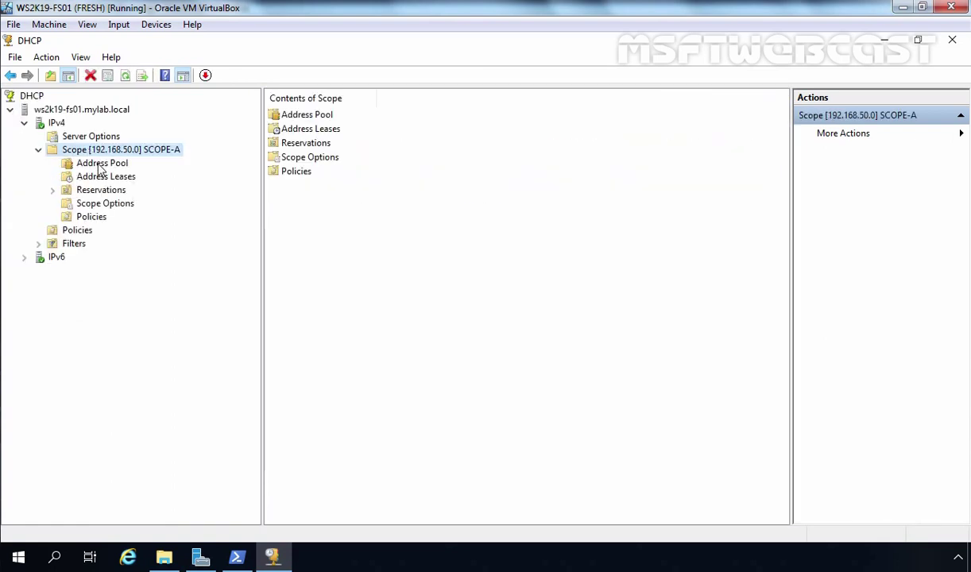
Review SCOPE-A's address pool, address leases, reservations and scope options to verify the imported configuration
{"action": "left_click", "coordinate": [101, 167]}
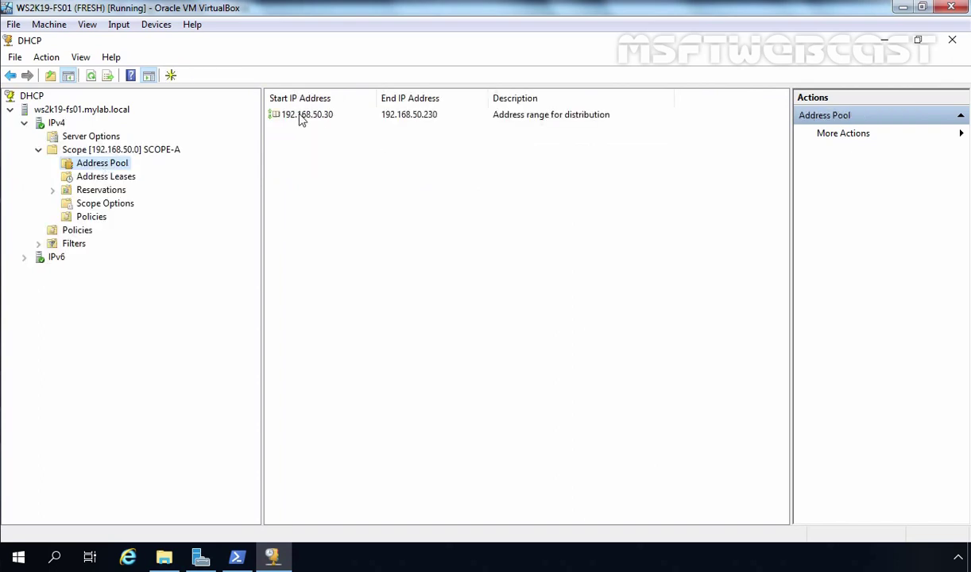
{"action": "left_click", "coordinate": [92, 179]}
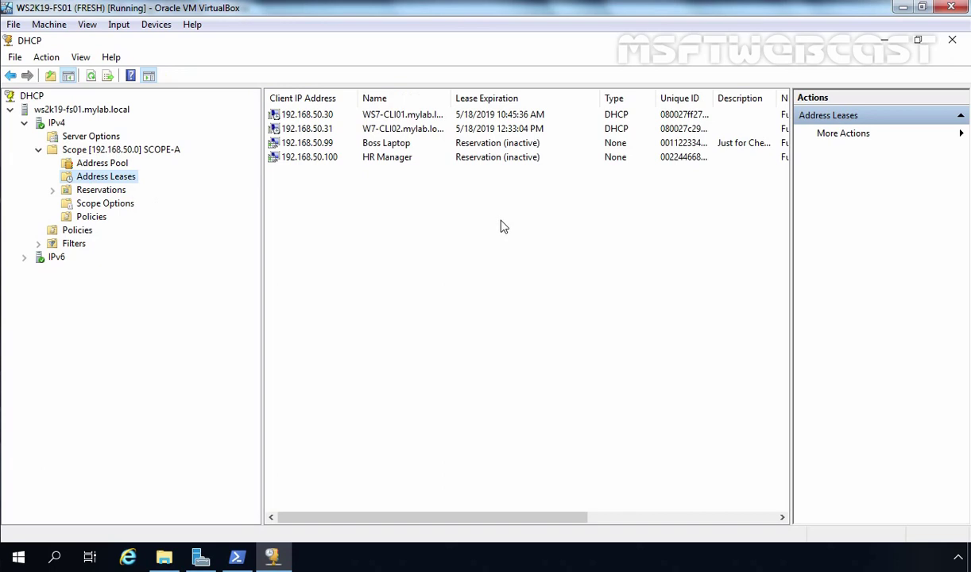
{"action": "left_click", "coordinate": [113, 192]}
{"action": "double_click", "coordinate": [113, 192]}
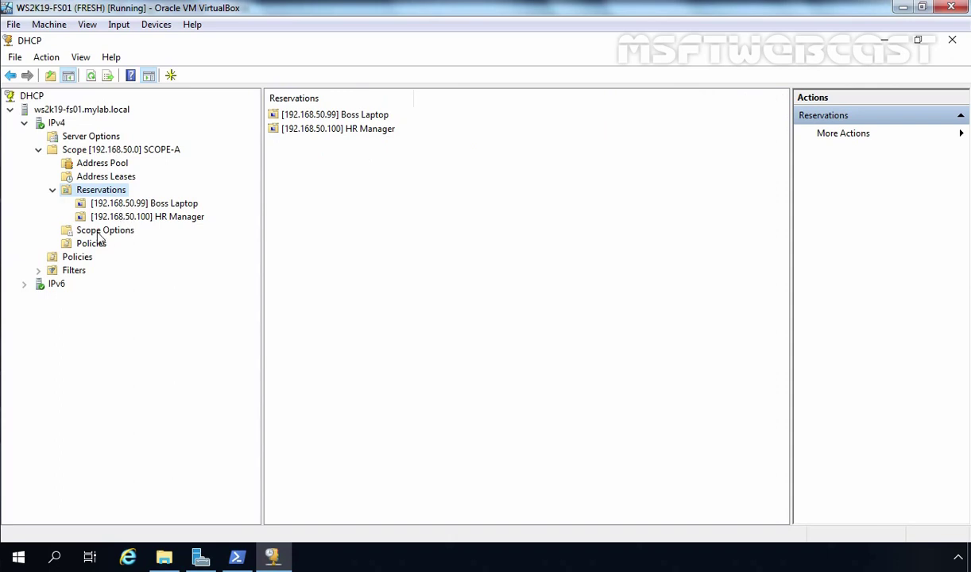
{"action": "left_click", "coordinate": [99, 231]}
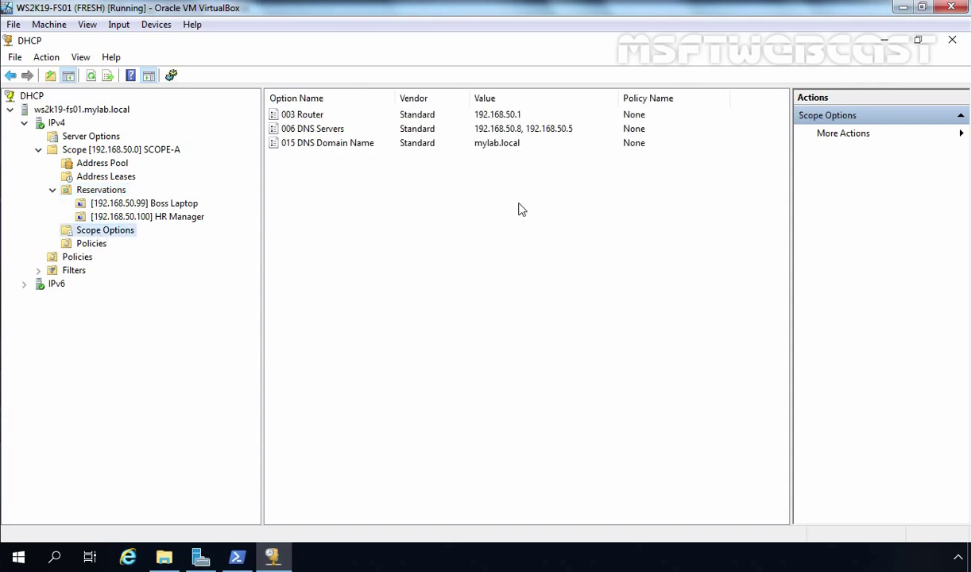
{"action": "left_click_drag", "start_coordinate": [517, 202], "coordinate": [302, 125]}
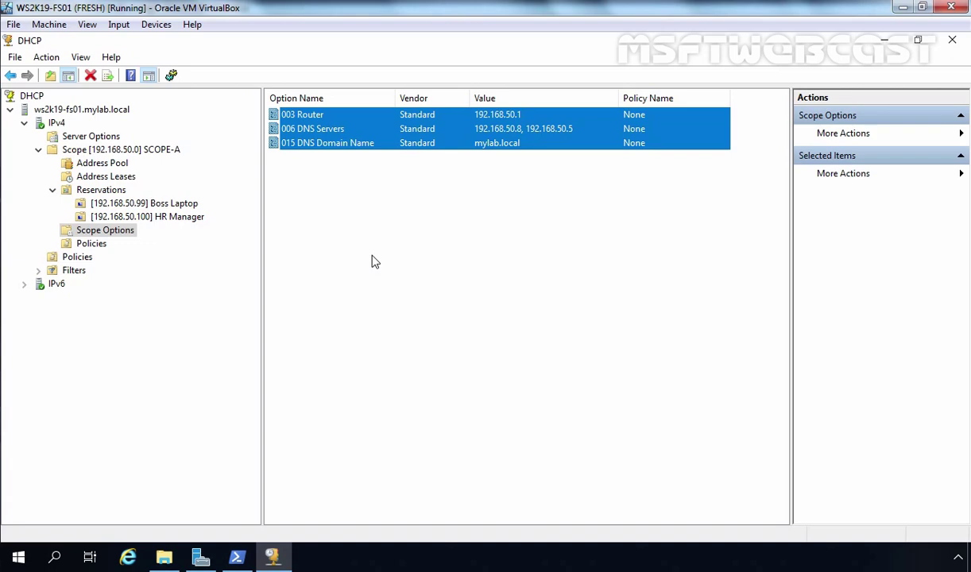
Close the DHCP console, Server Manager and Windows PowerShell on WS2K19-FS01
{"action": "left_click", "coordinate": [952, 40]}
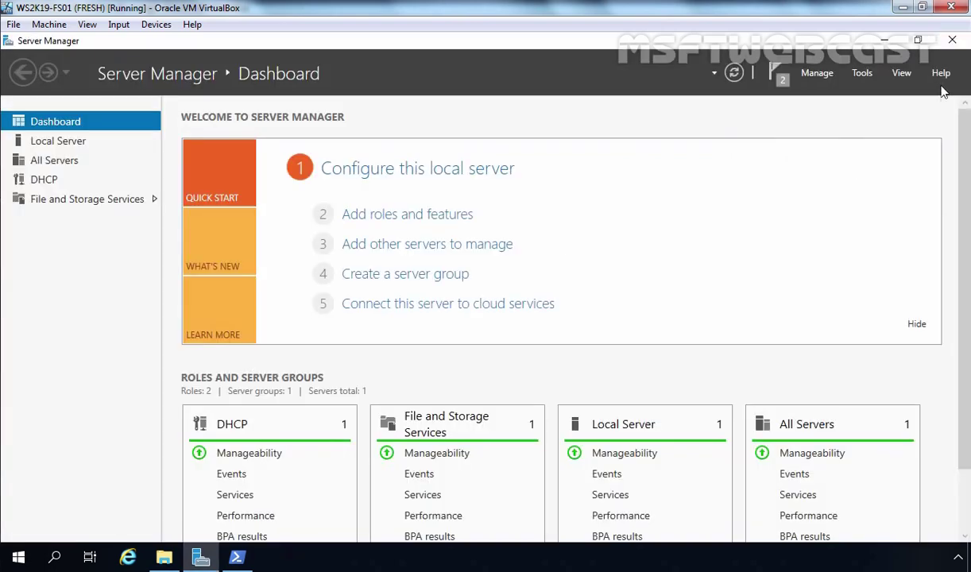
{"action": "left_click", "coordinate": [953, 42]}
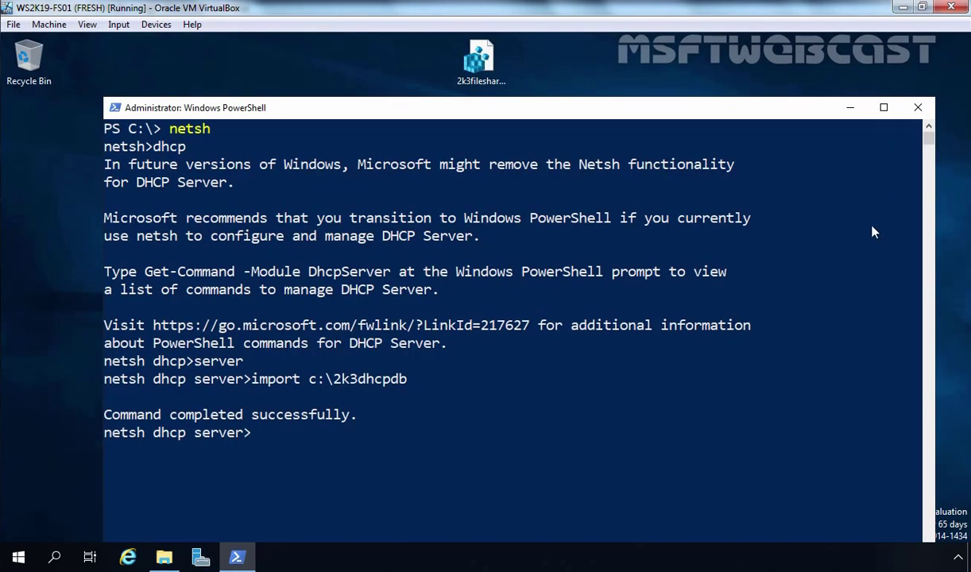
{"action": "left_click", "coordinate": [917, 109]}
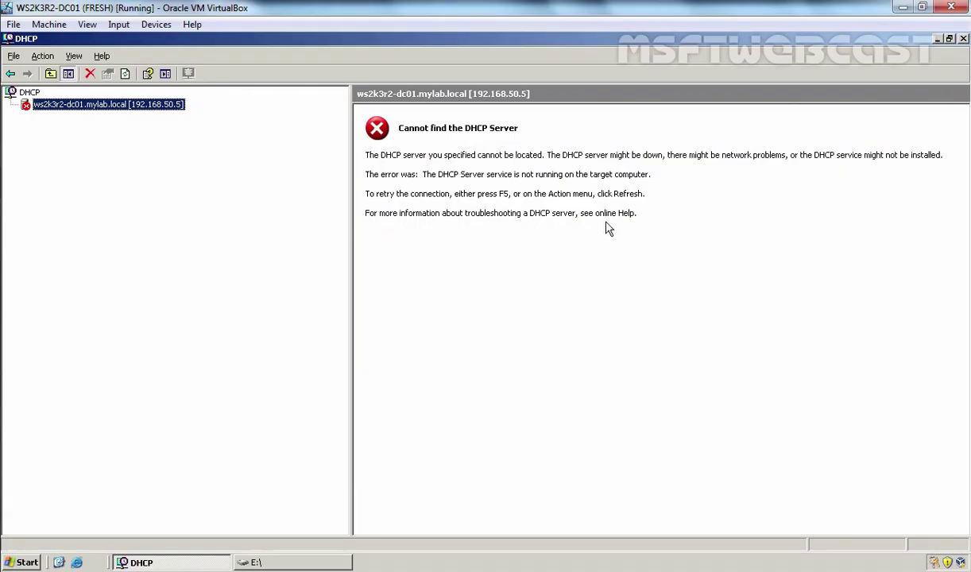
On WS2K3R2-DC01, close the DHCP console and the E: drive window
{"action": "left_click", "coordinate": [963, 38]}
{"action": "left_click", "coordinate": [667, 115]}
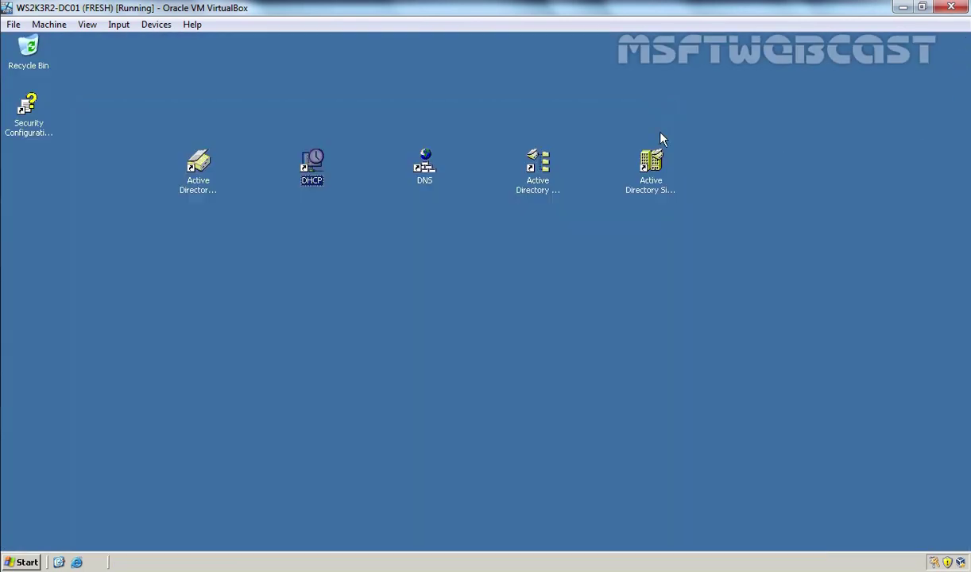
{"action": "left_click", "coordinate": [677, 332]}
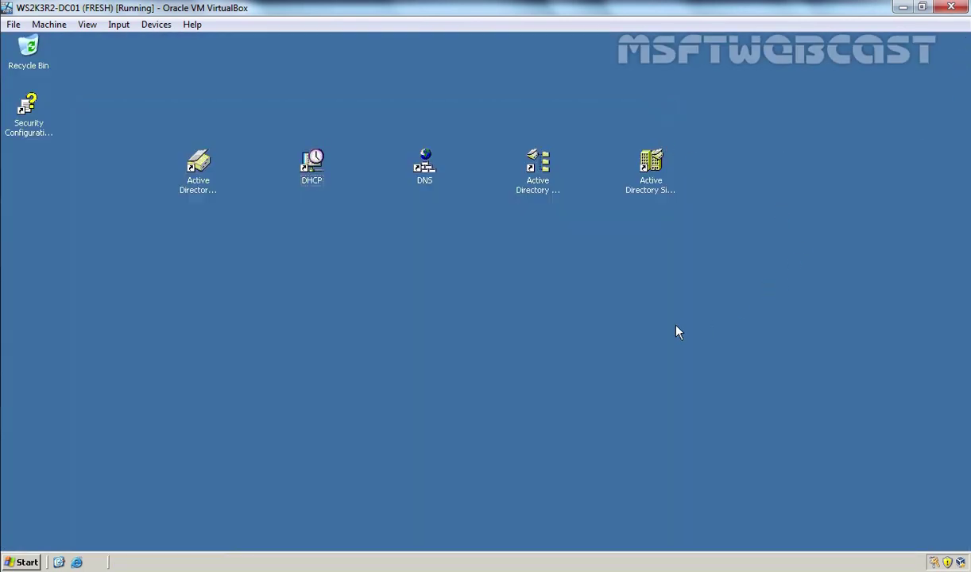
Run appwiz.cpl to open Add or Remove Programs and start the Windows Components Wizard
{"action": "key", "text": "super+r"}
{"action": "type", "text": "app"}
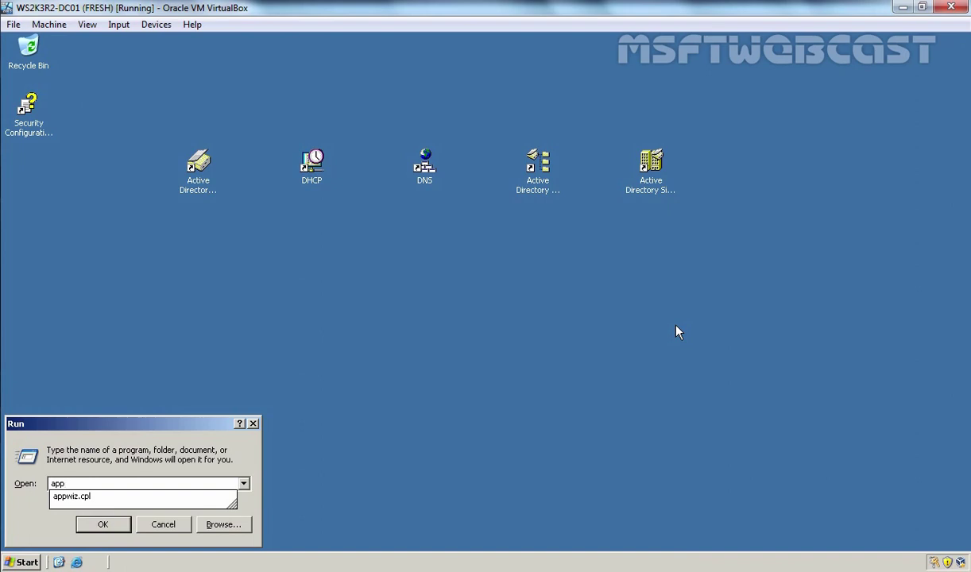
{"action": "key", "text": "Down"}
{"action": "key", "text": "Return"}
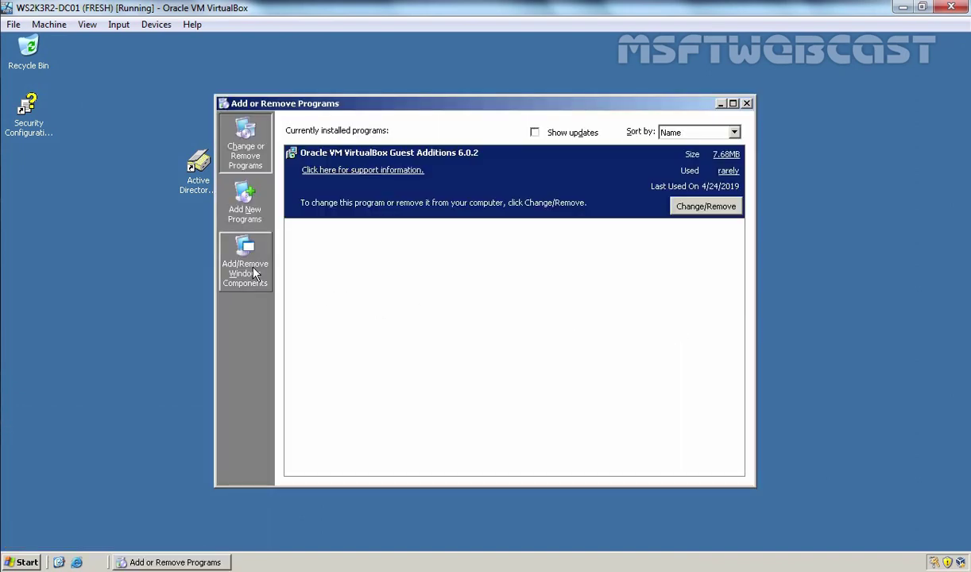
{"action": "left_click", "coordinate": [254, 273]}
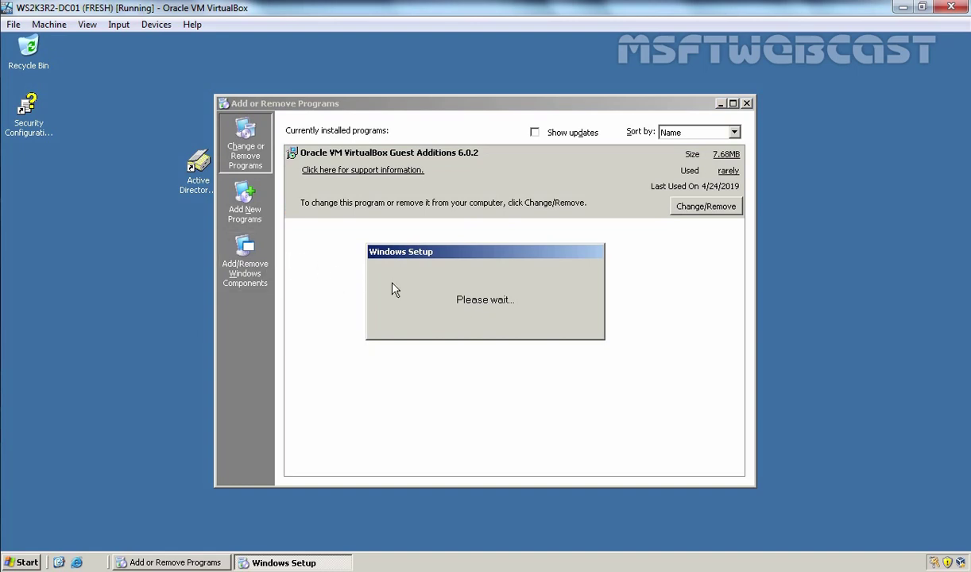
Open the details of the Networking Services component in the Windows Components Wizard
{"action": "left_click", "coordinate": [430, 312]}
{"action": "left_click", "coordinate": [431, 312]}
{"action": "left_click", "coordinate": [431, 312]}
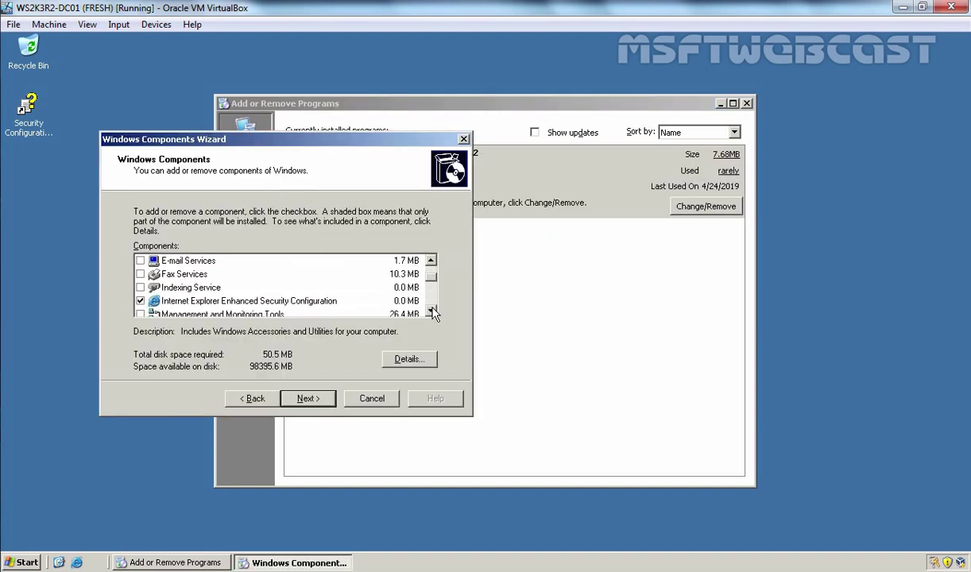
{"action": "left_click", "coordinate": [430, 312]}
{"action": "left_click", "coordinate": [430, 313]}
{"action": "left_click", "coordinate": [430, 312]}
{"action": "left_click", "coordinate": [431, 312]}
{"action": "left_click", "coordinate": [234, 273]}
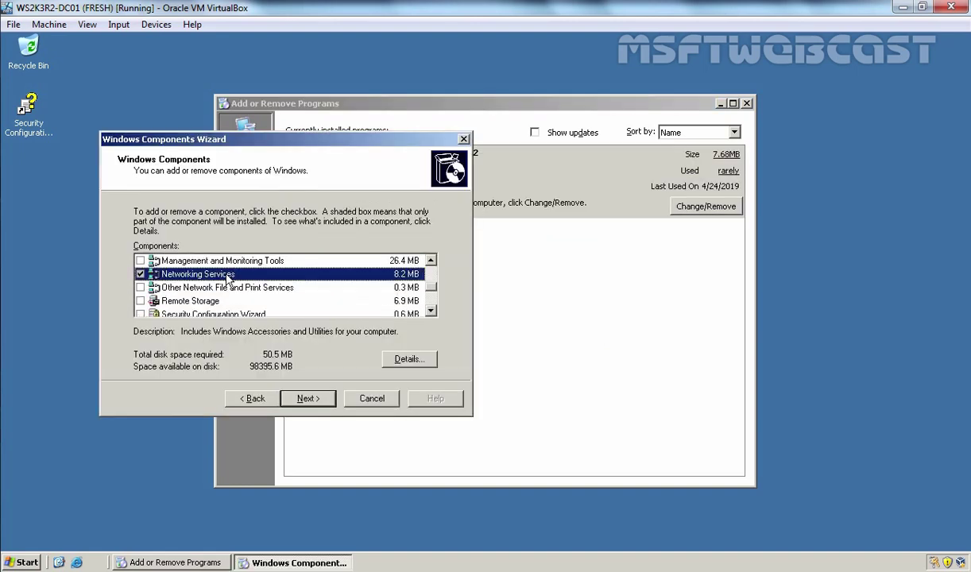
{"action": "left_click", "coordinate": [409, 358]}
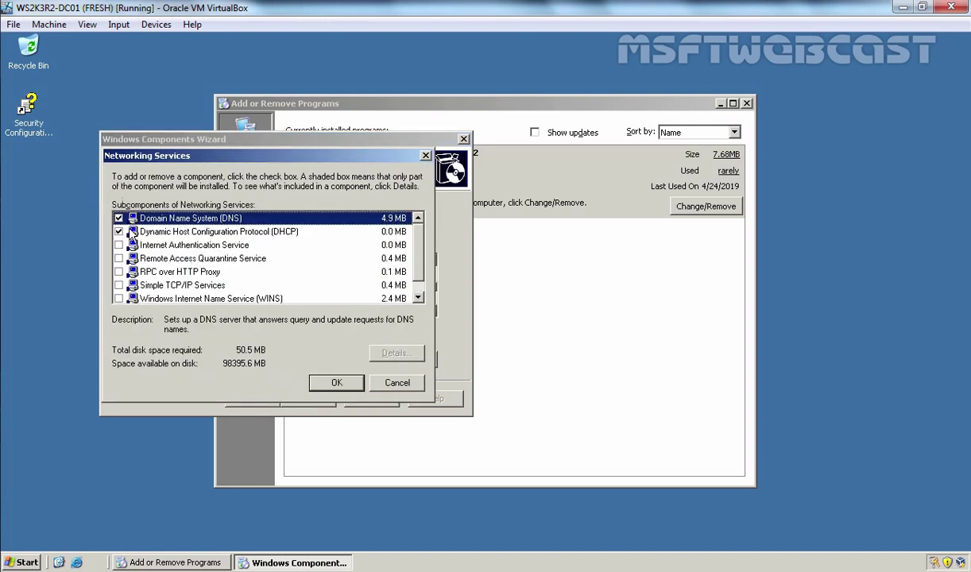
Remove the Dynamic Host Configuration Protocol (DHCP) subcomponent, finish the wizard and close Add or Remove Programs
{"action": "left_click", "coordinate": [118, 231]}
{"action": "left_click", "coordinate": [119, 232]}
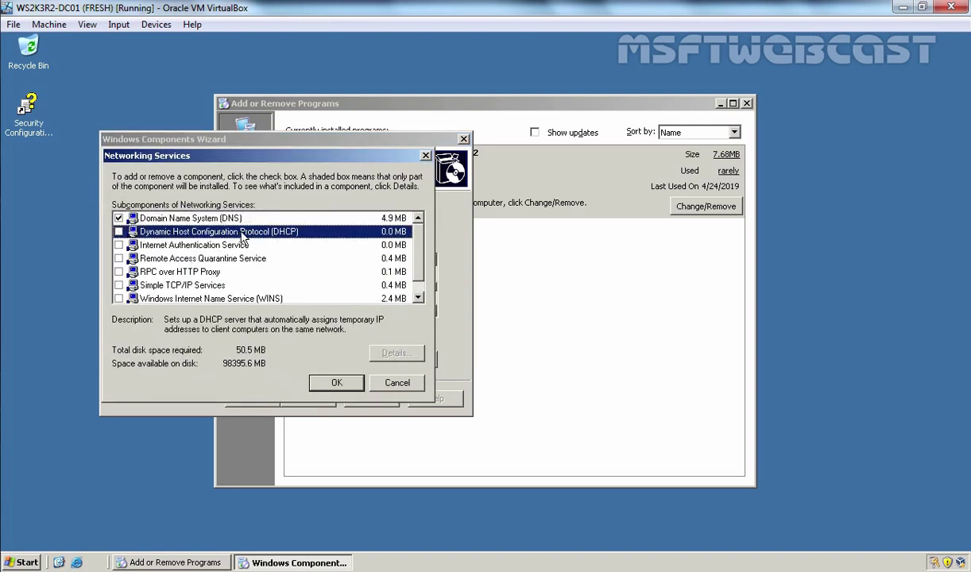
{"action": "left_click", "coordinate": [336, 382]}
{"action": "left_click", "coordinate": [310, 400]}
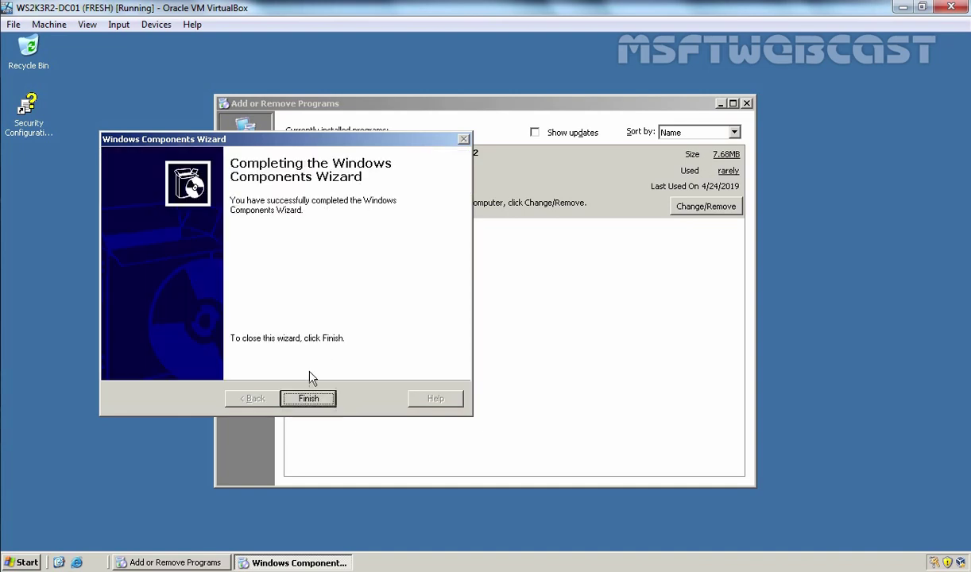
{"action": "left_click", "coordinate": [315, 402]}
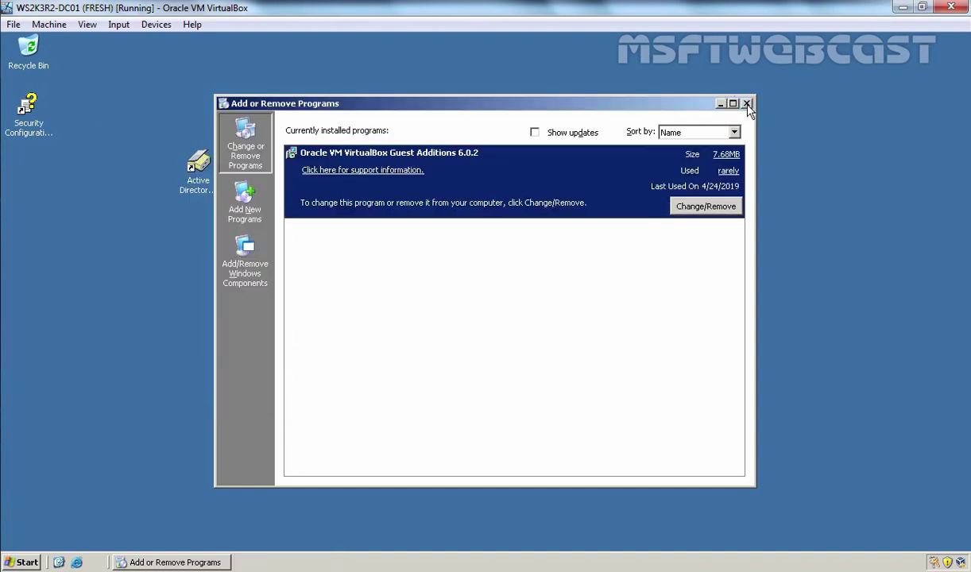
{"action": "left_click", "coordinate": [746, 104]}
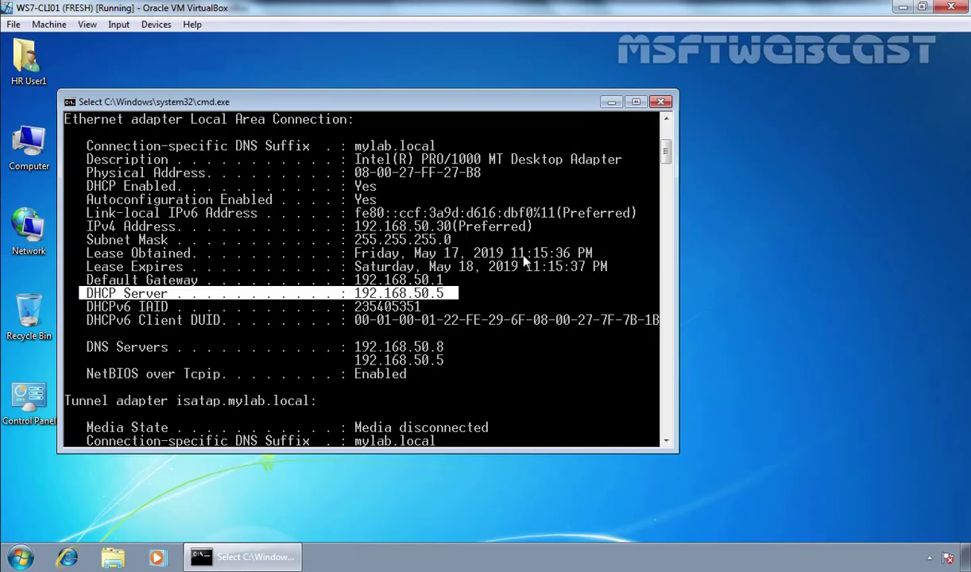
On the WS7-CLI01 client, clear the command prompt and release the IP address with ipconfig /release
{"action": "key", "text": "Escape"}
{"action": "type", "text": "cls"}
{"action": "key", "text": "Return"}
{"action": "key", "text": "Up"}
{"action": "key", "text": "Up"}
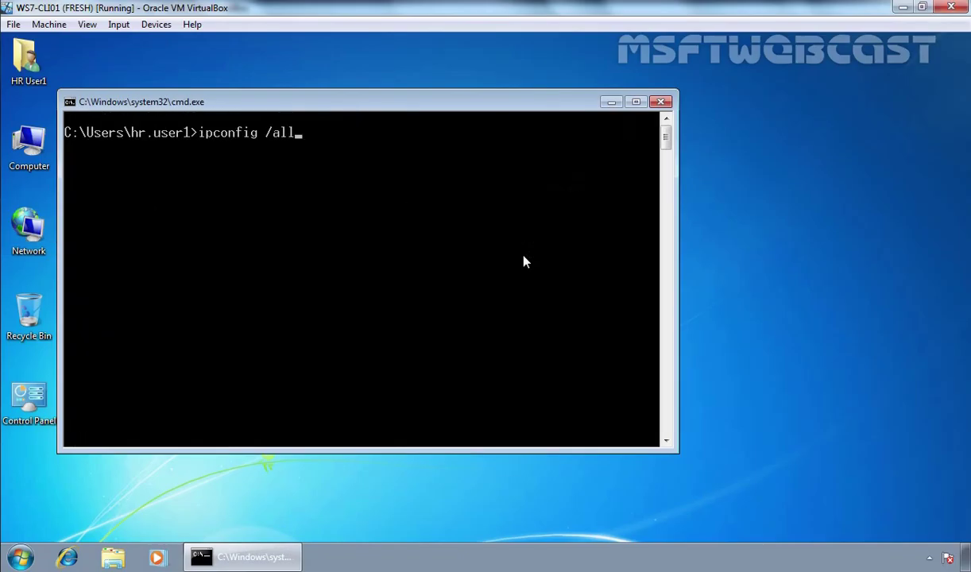
{"action": "key", "text": "BackSpace"}
{"action": "key", "text": "BackSpace"}
{"action": "key", "text": "BackSpace"}
{"action": "type", "text": "release"}
{"action": "key", "text": "Return"}
Request a new IP address lease for the client with ipconfig /renew
{"action": "key", "text": "Up"}
{"action": "key", "text": "BackSpace"}
{"action": "key", "text": "BackSpace"}
{"action": "key", "text": "BackSpace"}
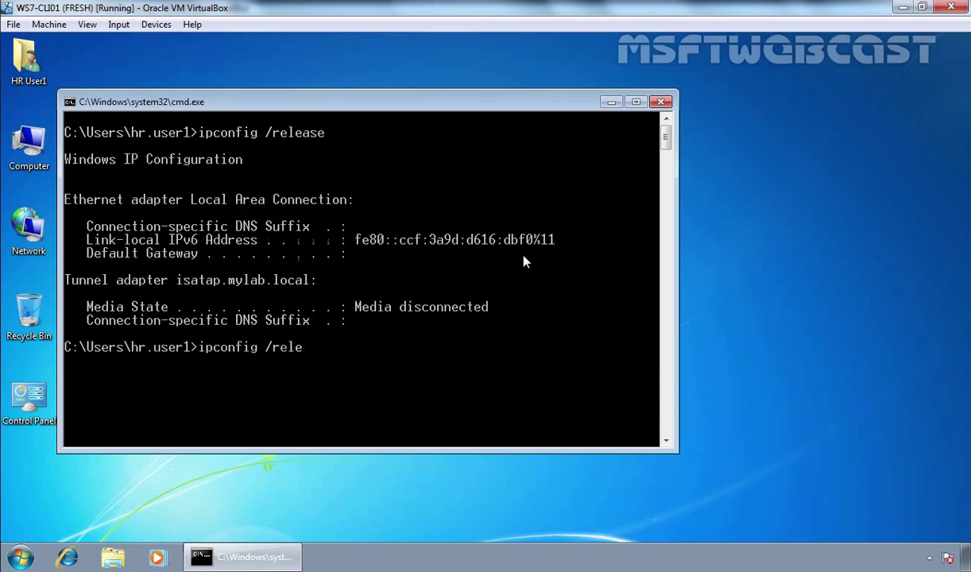
{"action": "key", "text": "BackSpace"}
{"action": "key", "text": "BackSpace"}
{"action": "type", "text": "new"}
{"action": "key", "text": "Return"}
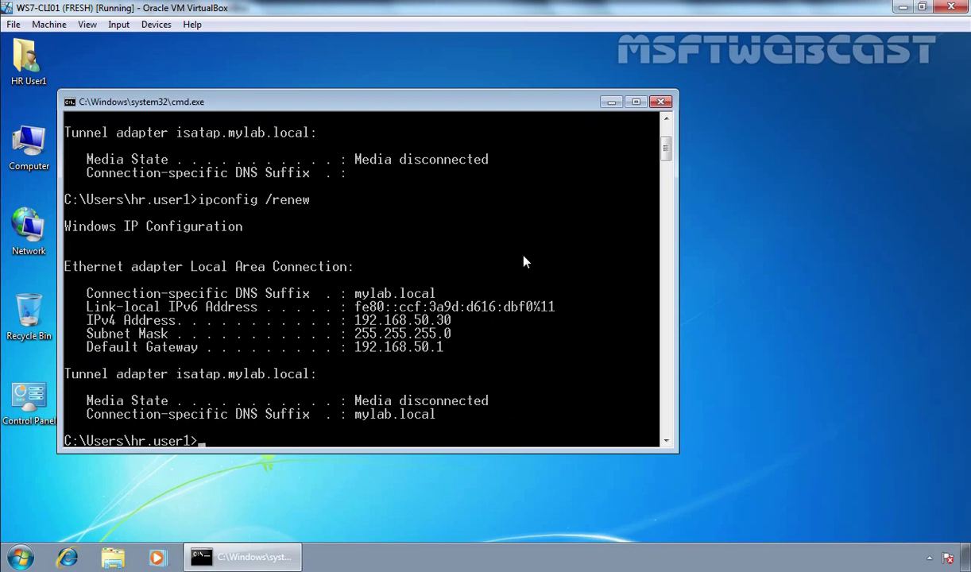
Run ipconfig /all and mark the DHCP Server line to check which server issued the client's lease
{"action": "key", "text": "Up"}
{"action": "key", "text": "Up"}
{"action": "key", "text": "Up"}
{"action": "key", "text": "Up"}
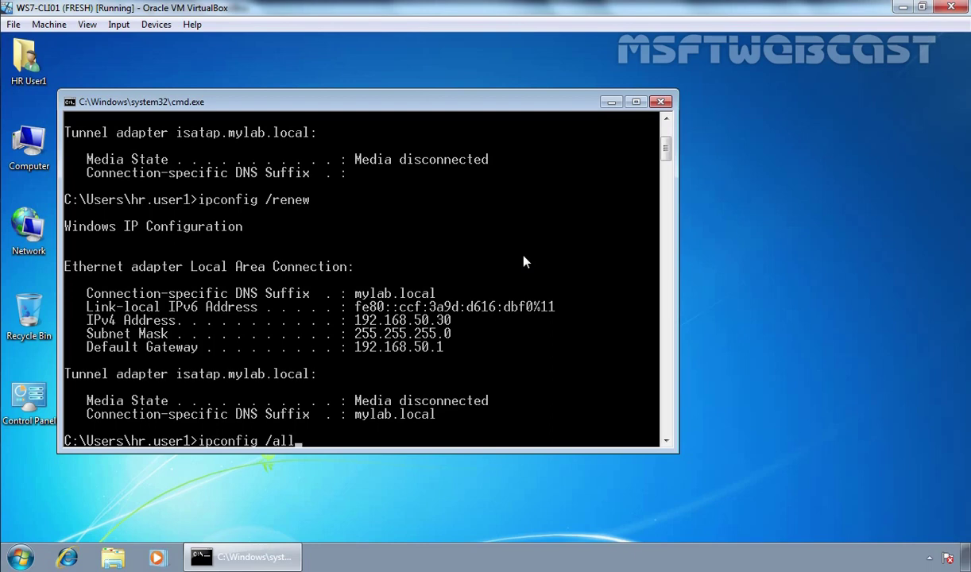
{"action": "key", "text": "Return"}
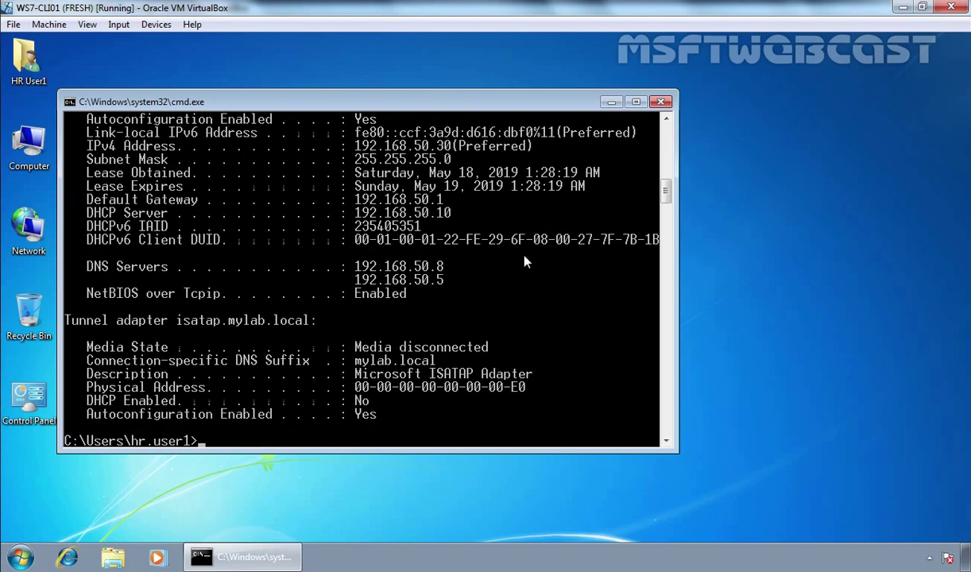
{"action": "right_click", "coordinate": [270, 188]}
{"action": "left_click", "coordinate": [291, 198]}
{"action": "left_click_drag", "start_coordinate": [79, 220], "coordinate": [475, 224]}
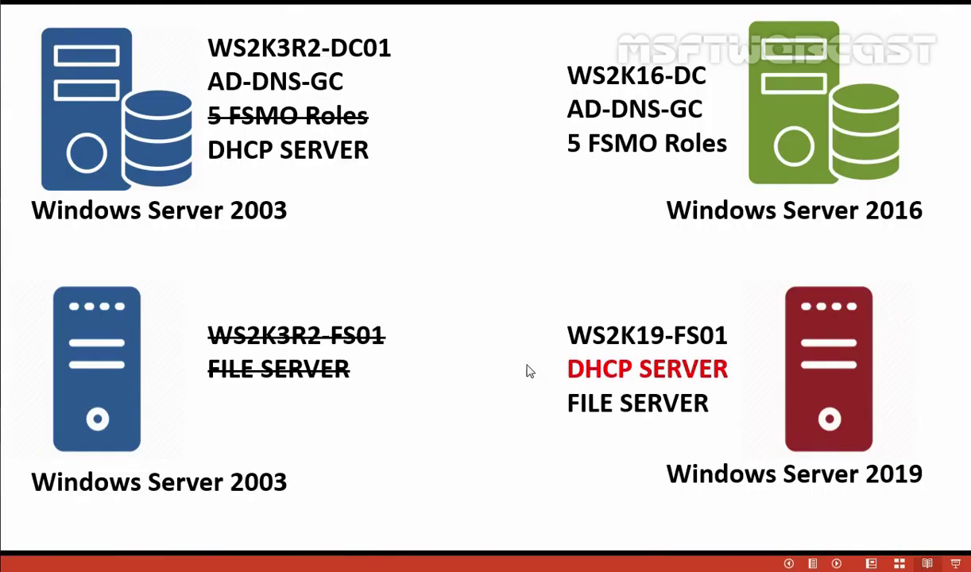
{"action": "left_click", "coordinate": [530, 371]}
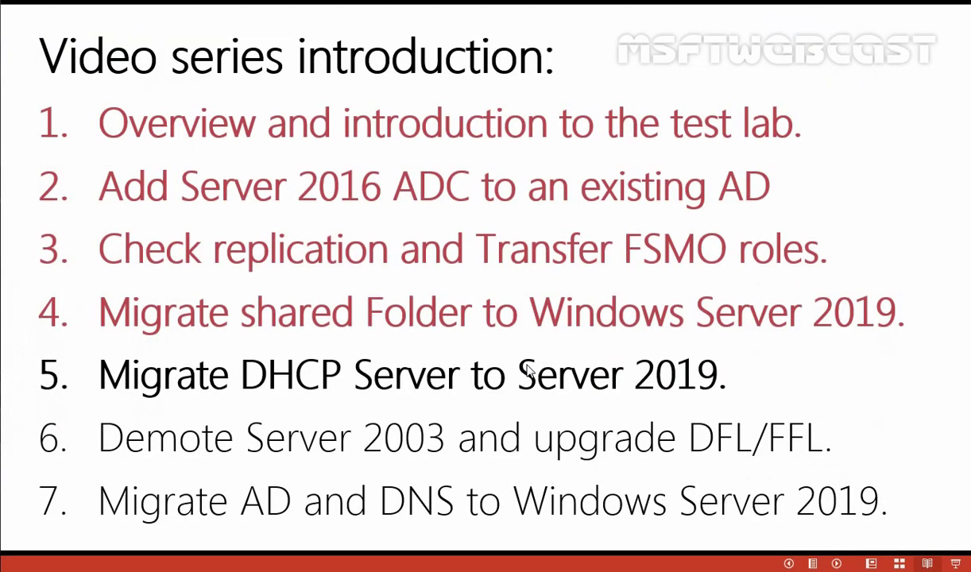